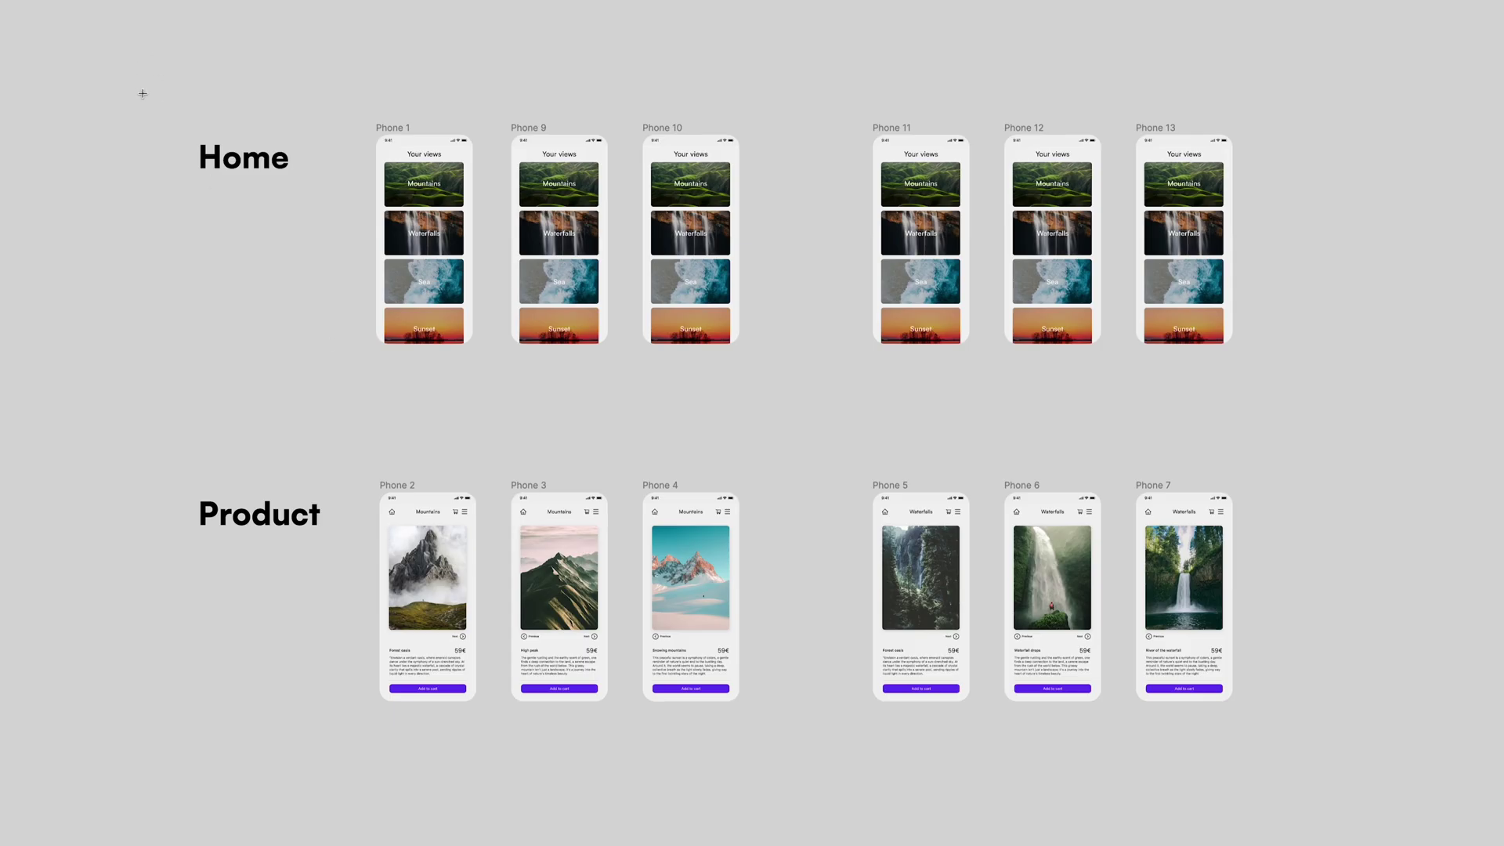
# Draw one section around the Home row of phones and a second around the Product row.
pyautogui.moveTo(131, 62); pyautogui.dragTo(1306, 423)
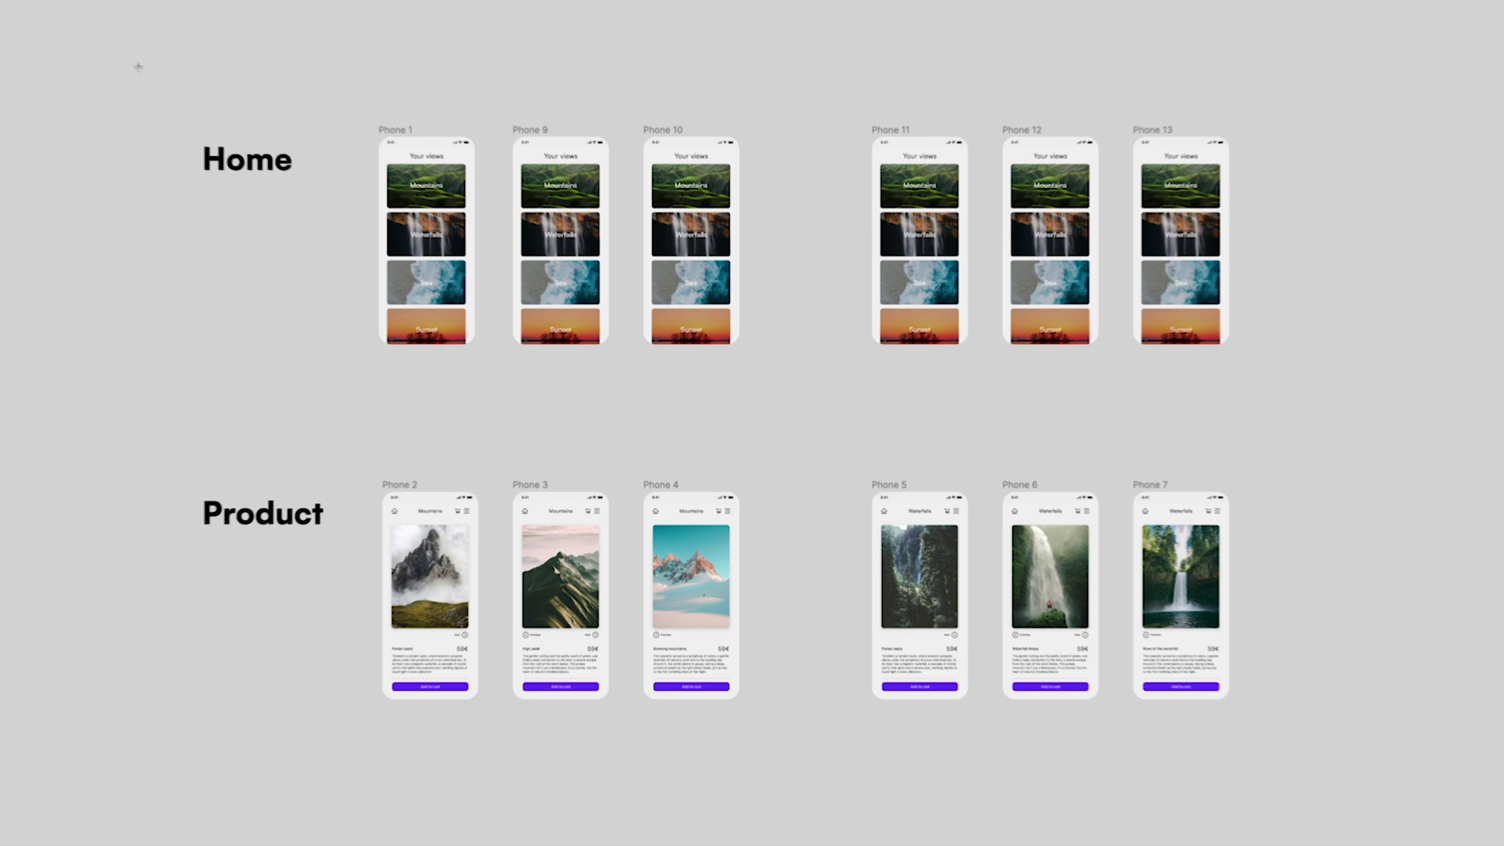
pyautogui.moveTo(130, 62); pyautogui.dragTo(1306, 423)
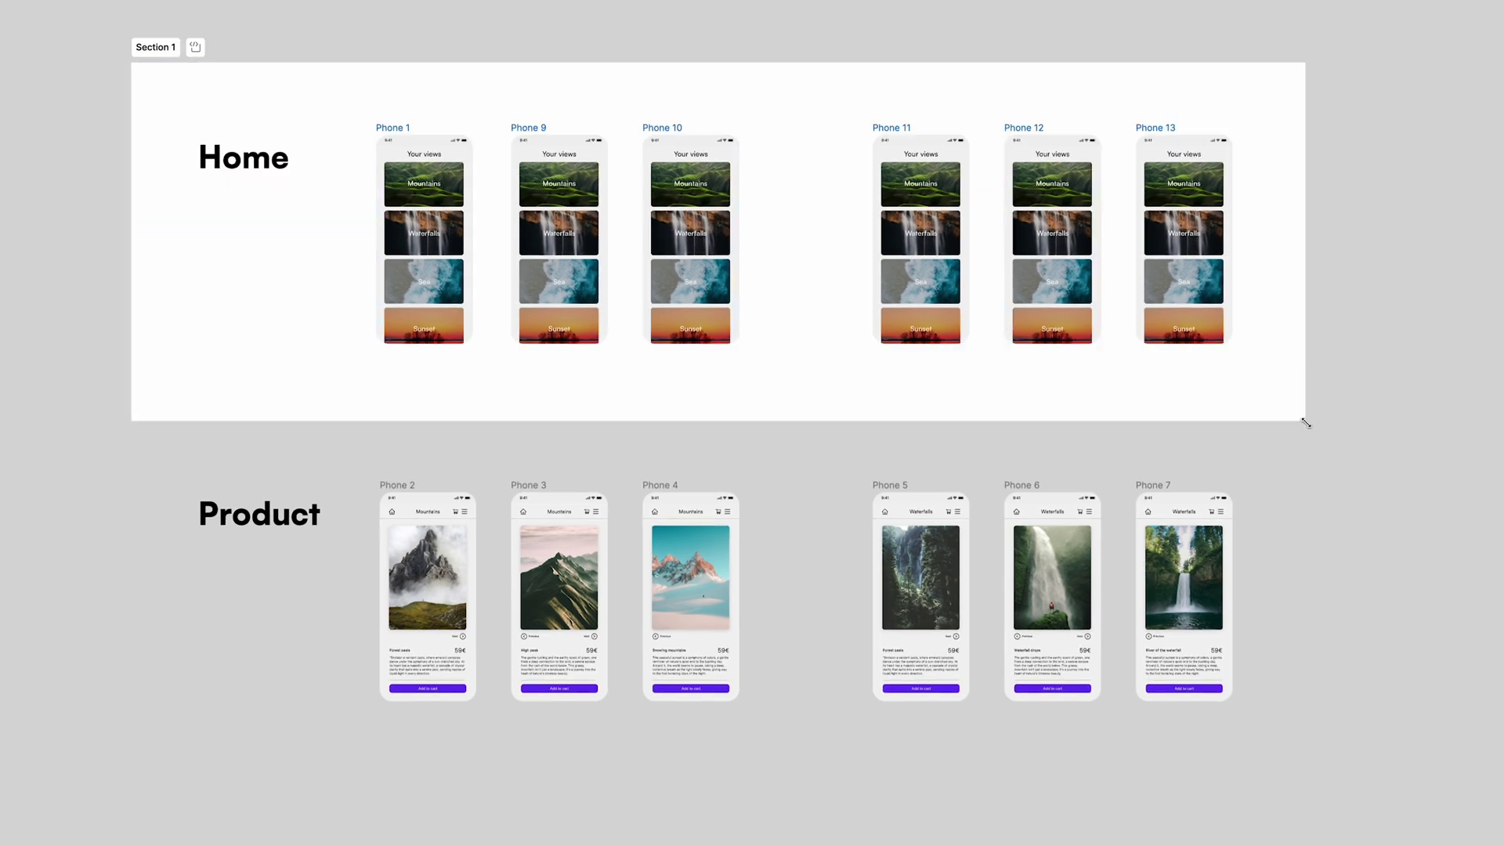
pyautogui.moveTo(131, 449); pyautogui.dragTo(1307, 734)
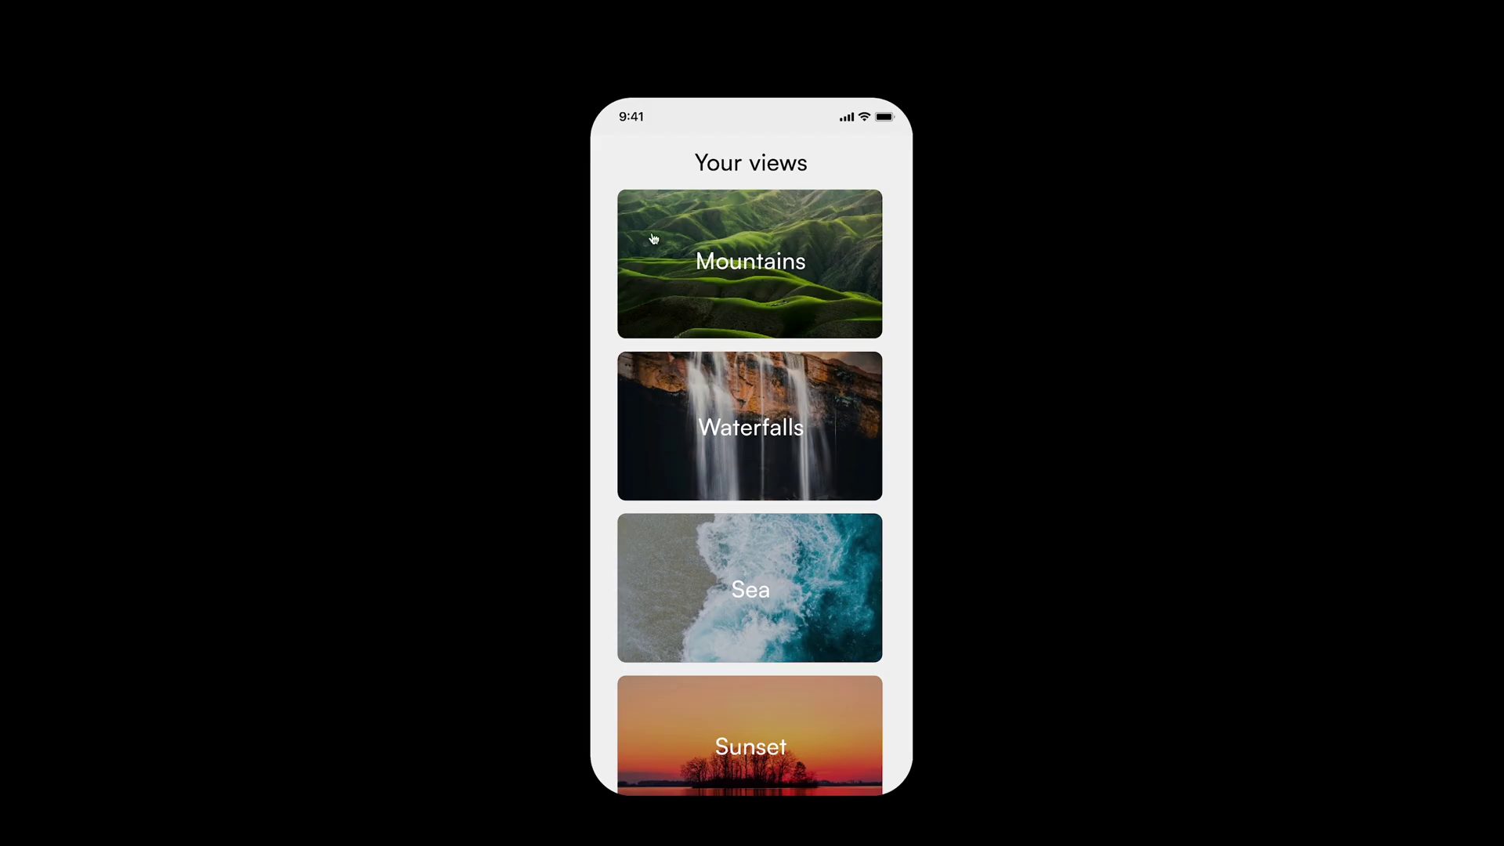
# In the prototype, step through the Mountains products to Snowing mountains and return home, twice.
pyautogui.click(718, 273)
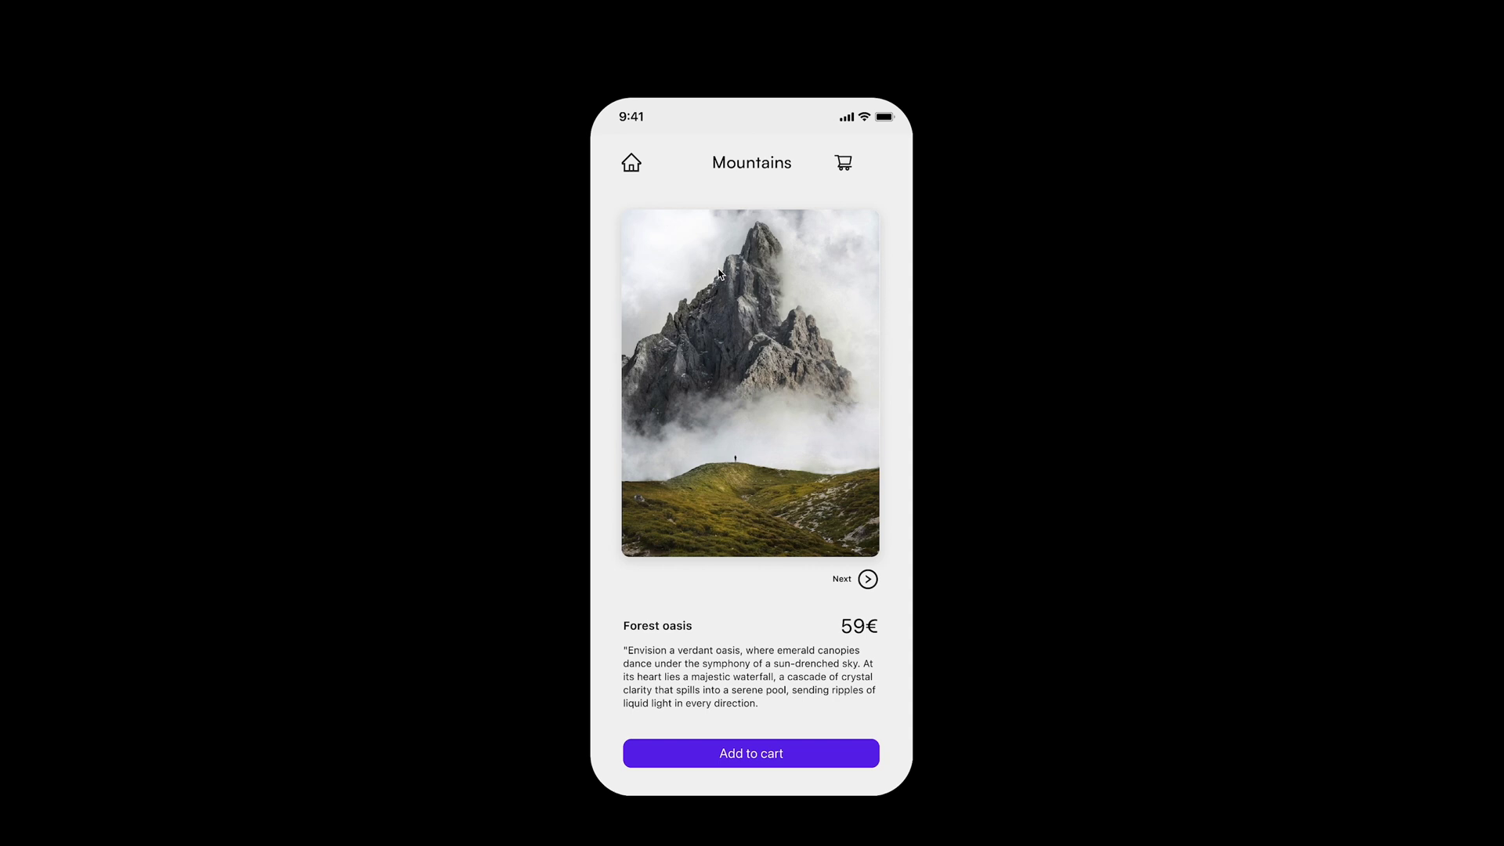
pyautogui.click(868, 580)
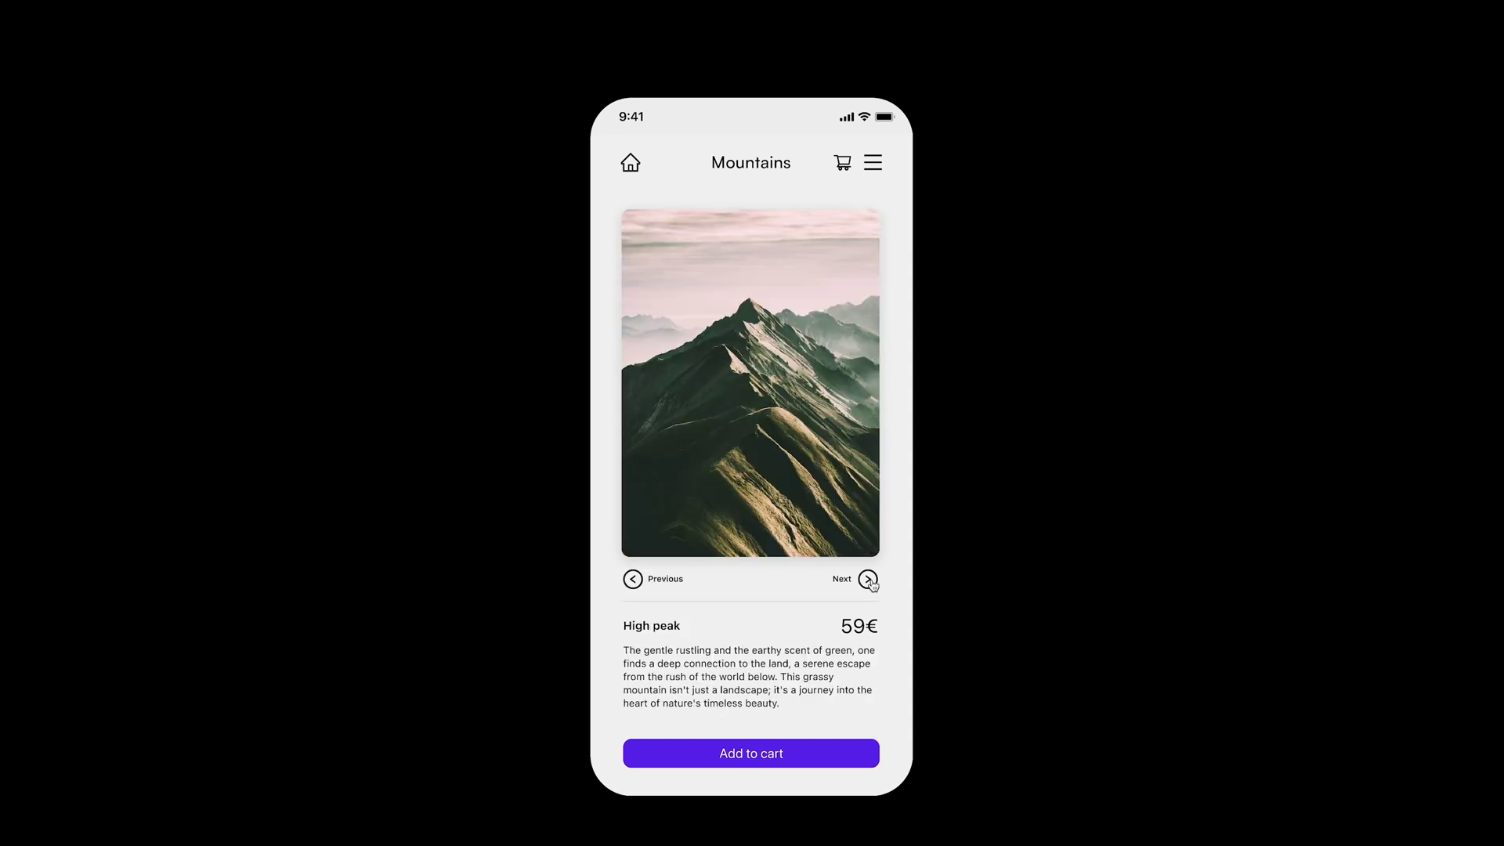
pyautogui.click(869, 579)
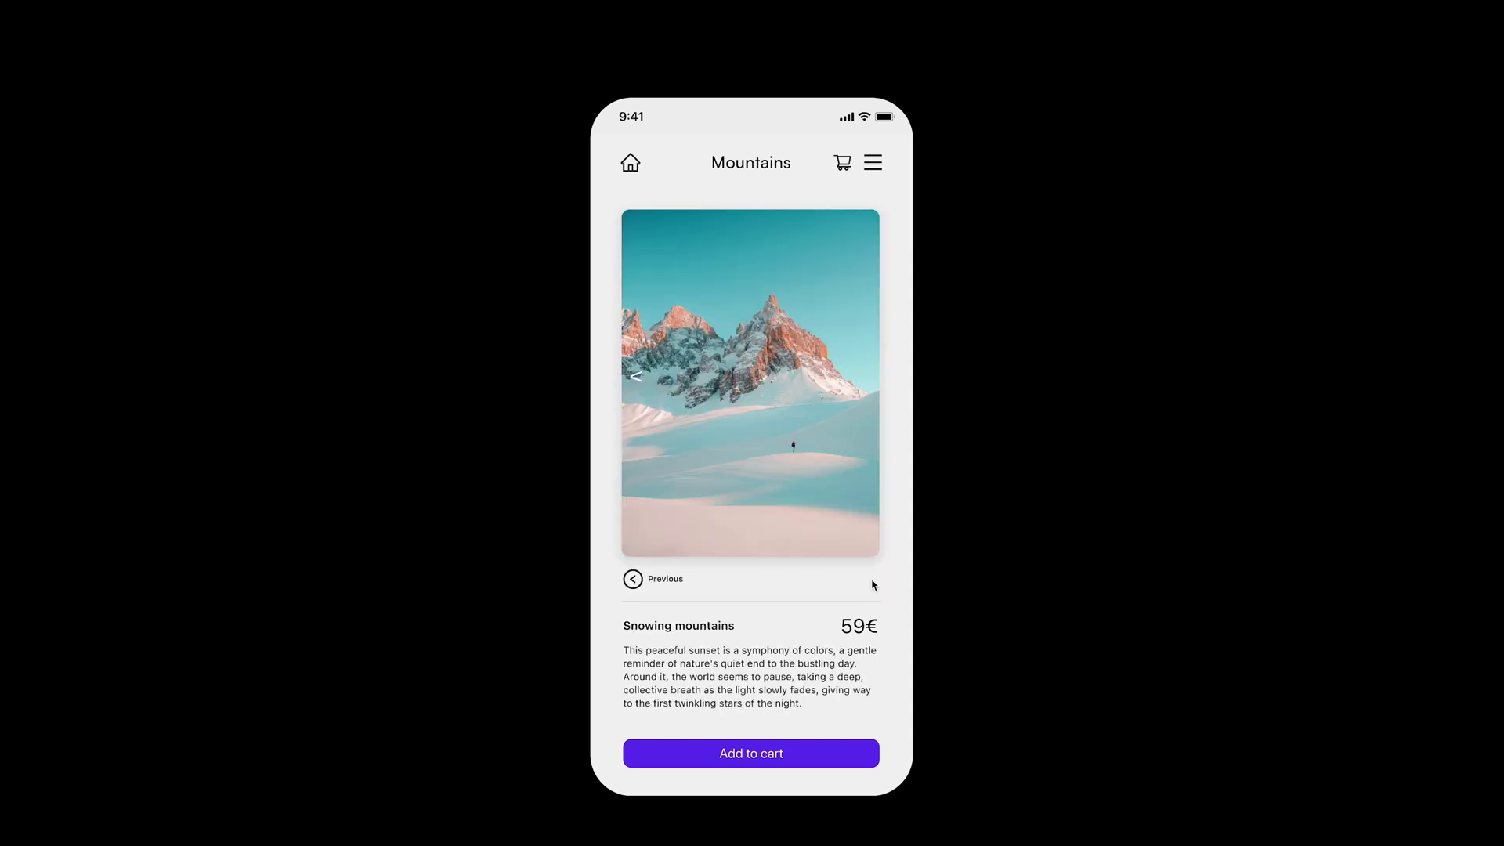
pyautogui.click(625, 166)
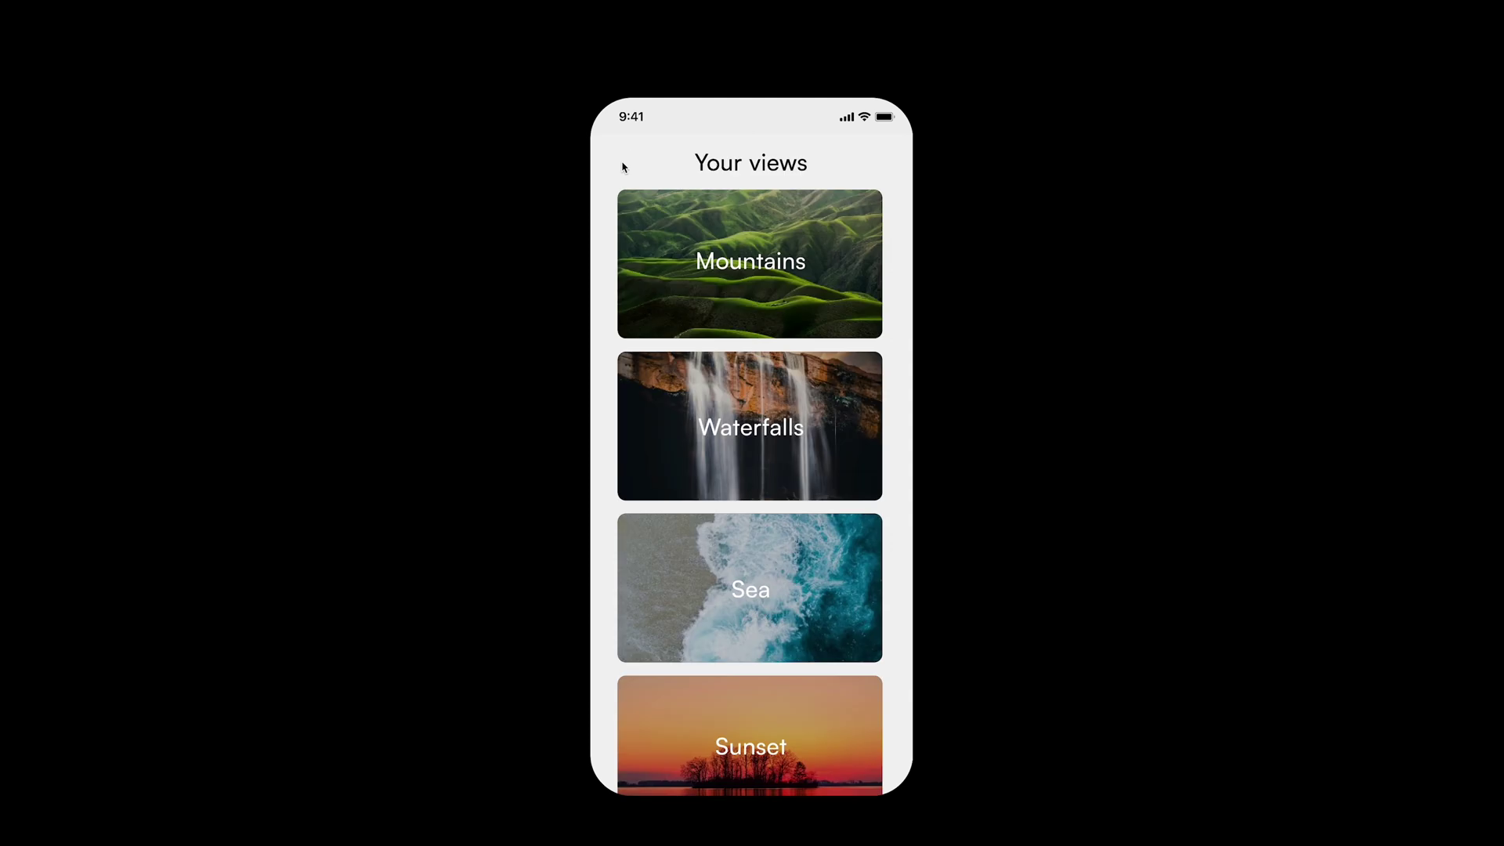
pyautogui.click(727, 267)
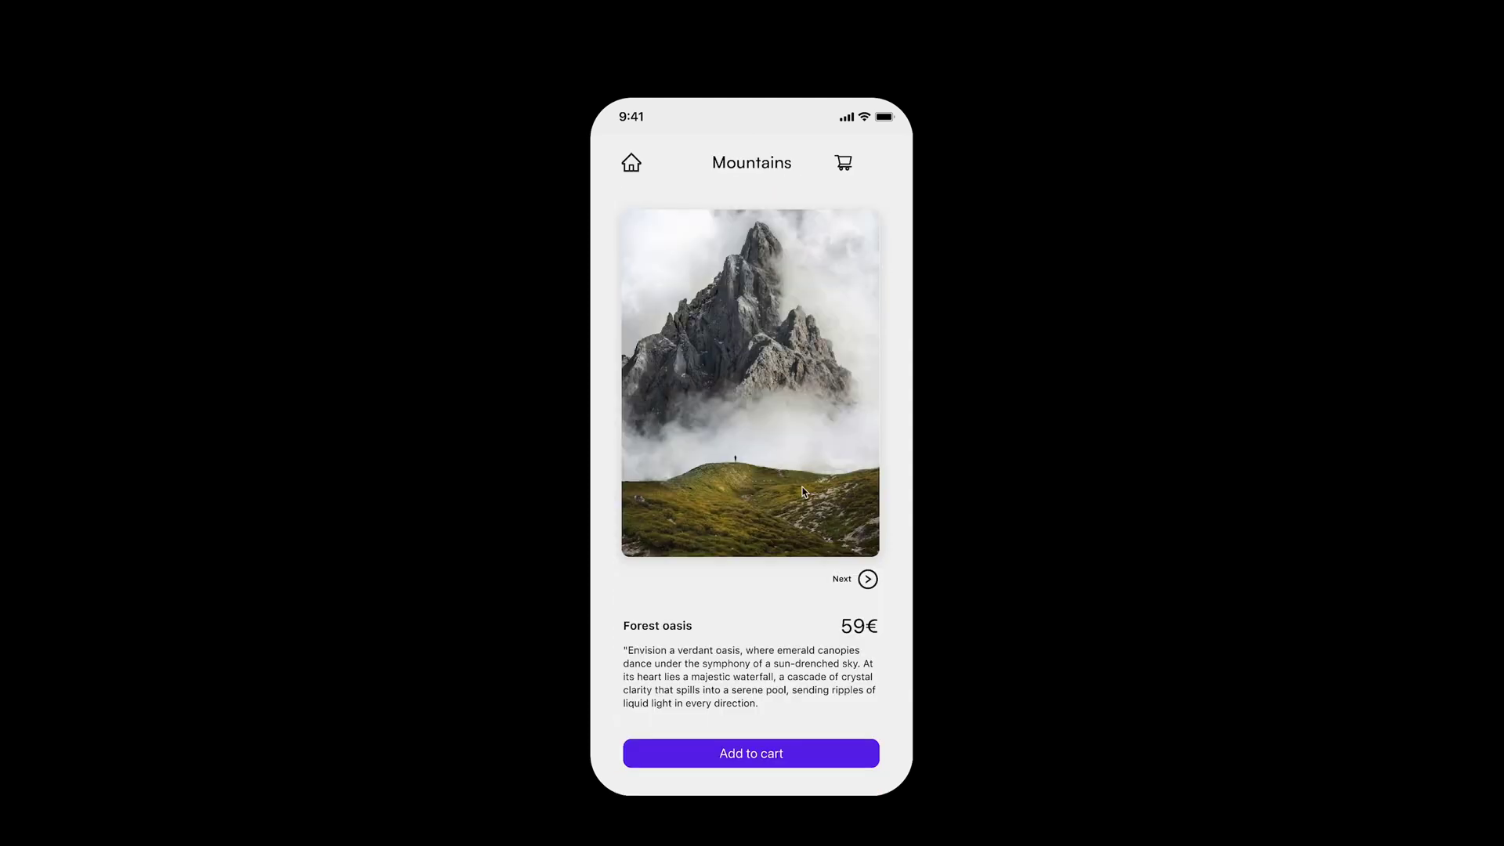
pyautogui.click(867, 580)
pyautogui.click(868, 581)
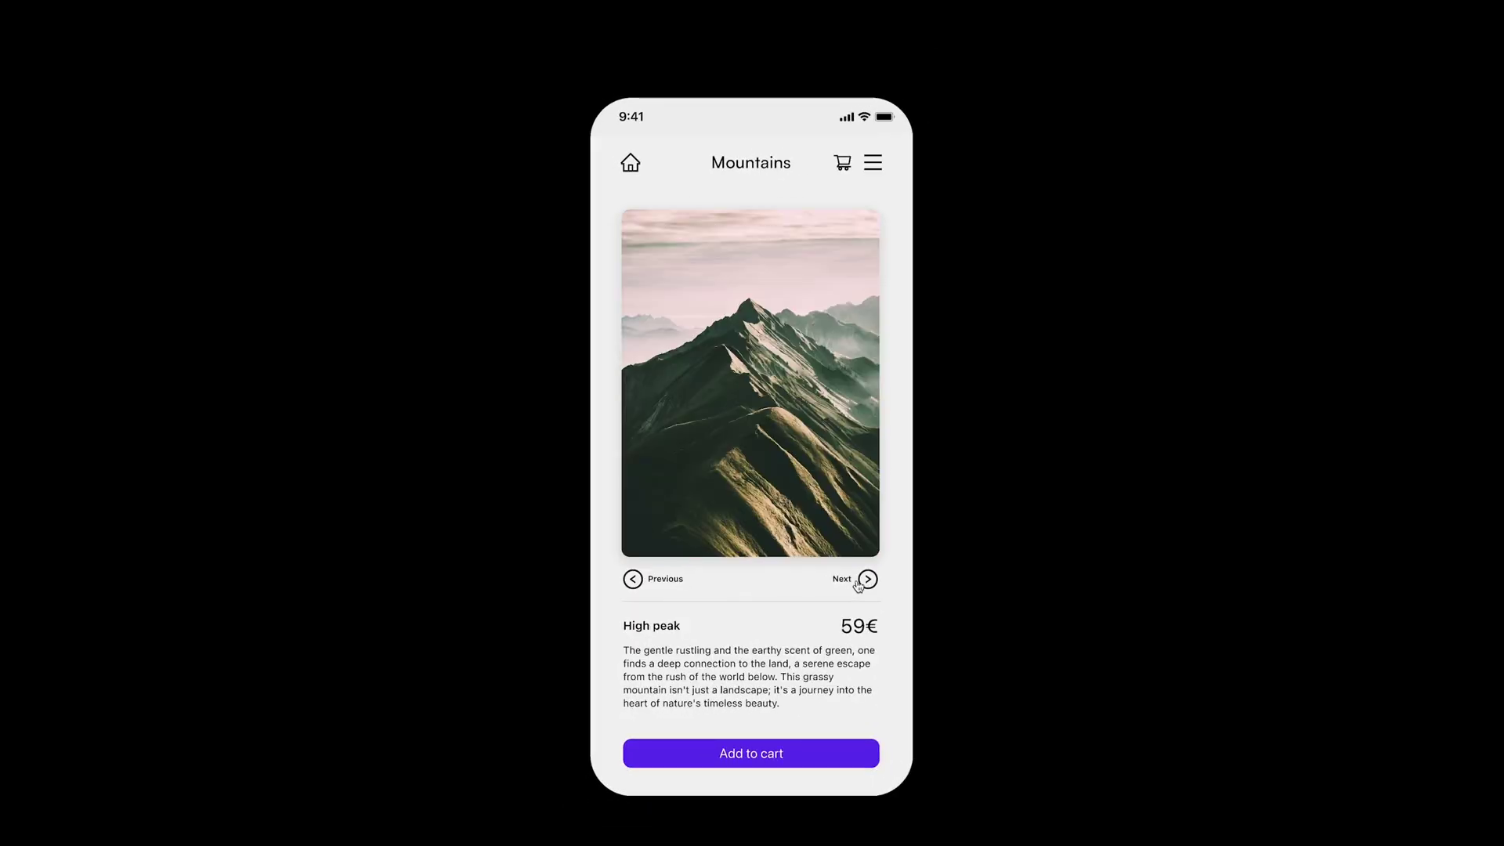
pyautogui.click(868, 580)
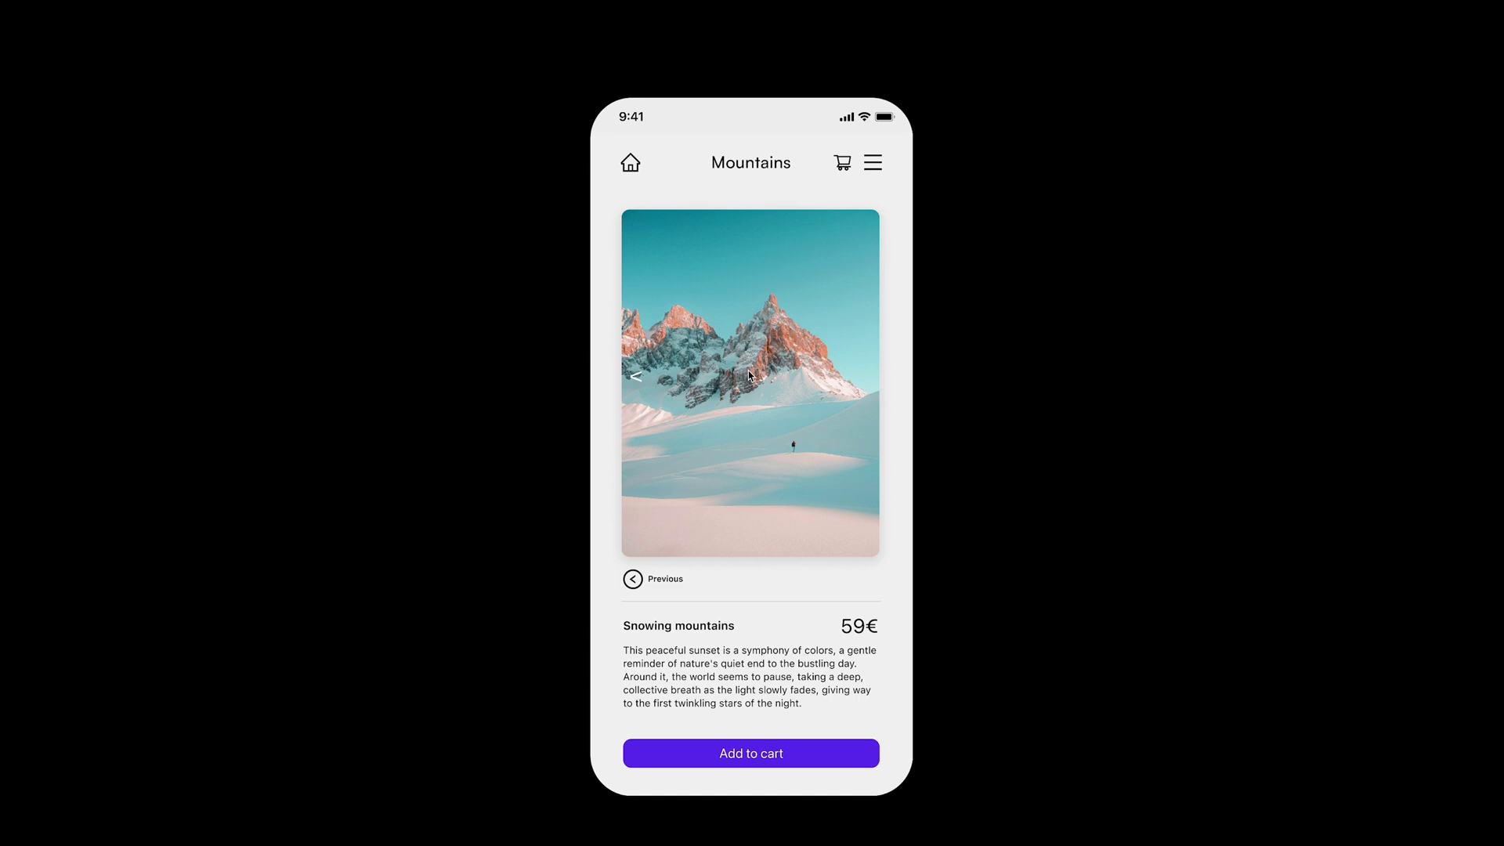
pyautogui.click(632, 165)
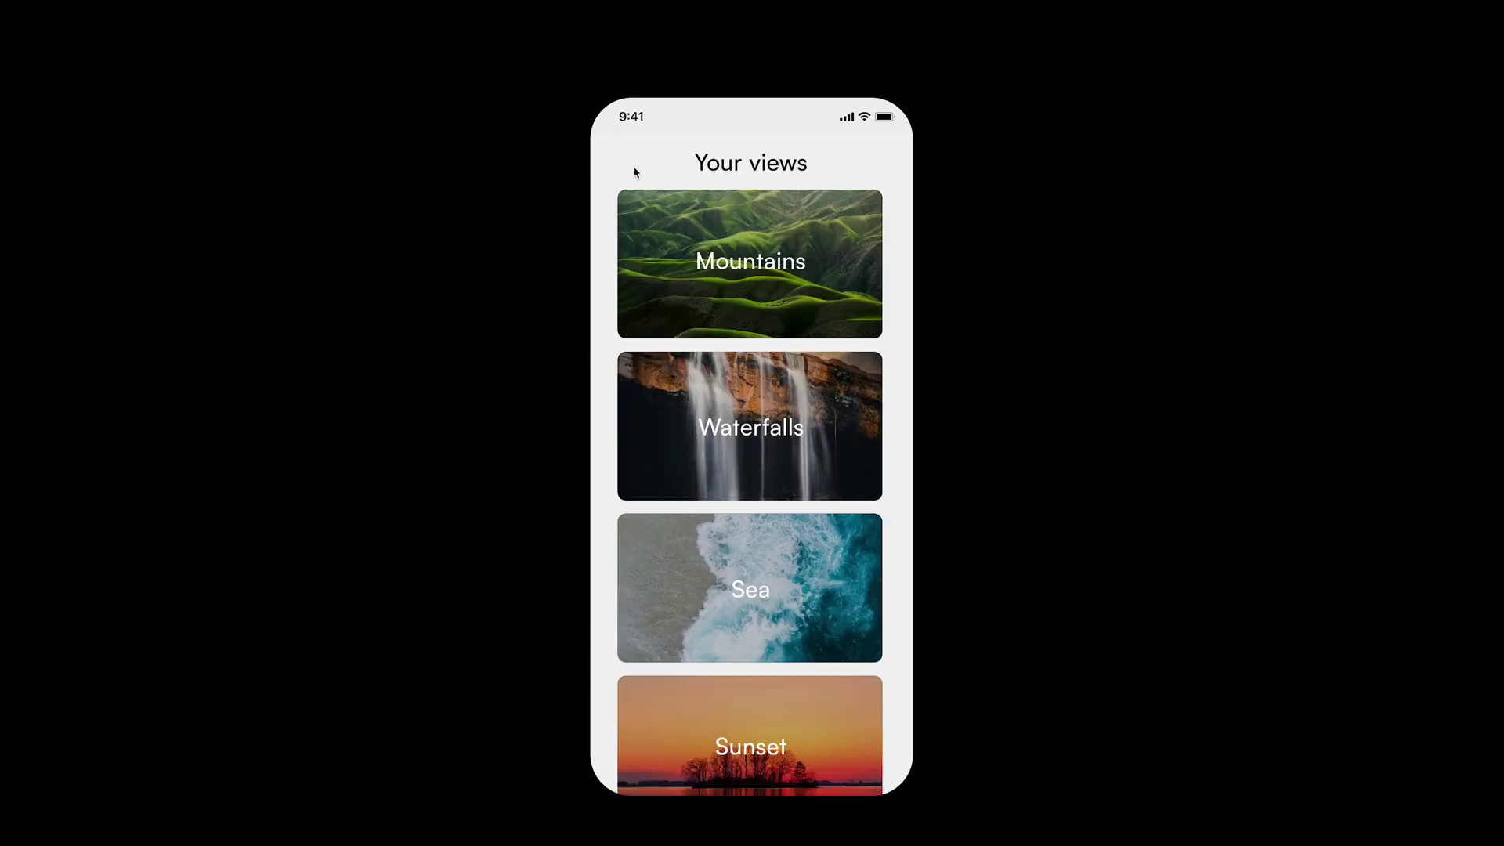
# Reopen Mountains, go back to High peak, and check that reopening resumes at High peak.
pyautogui.click(726, 276)
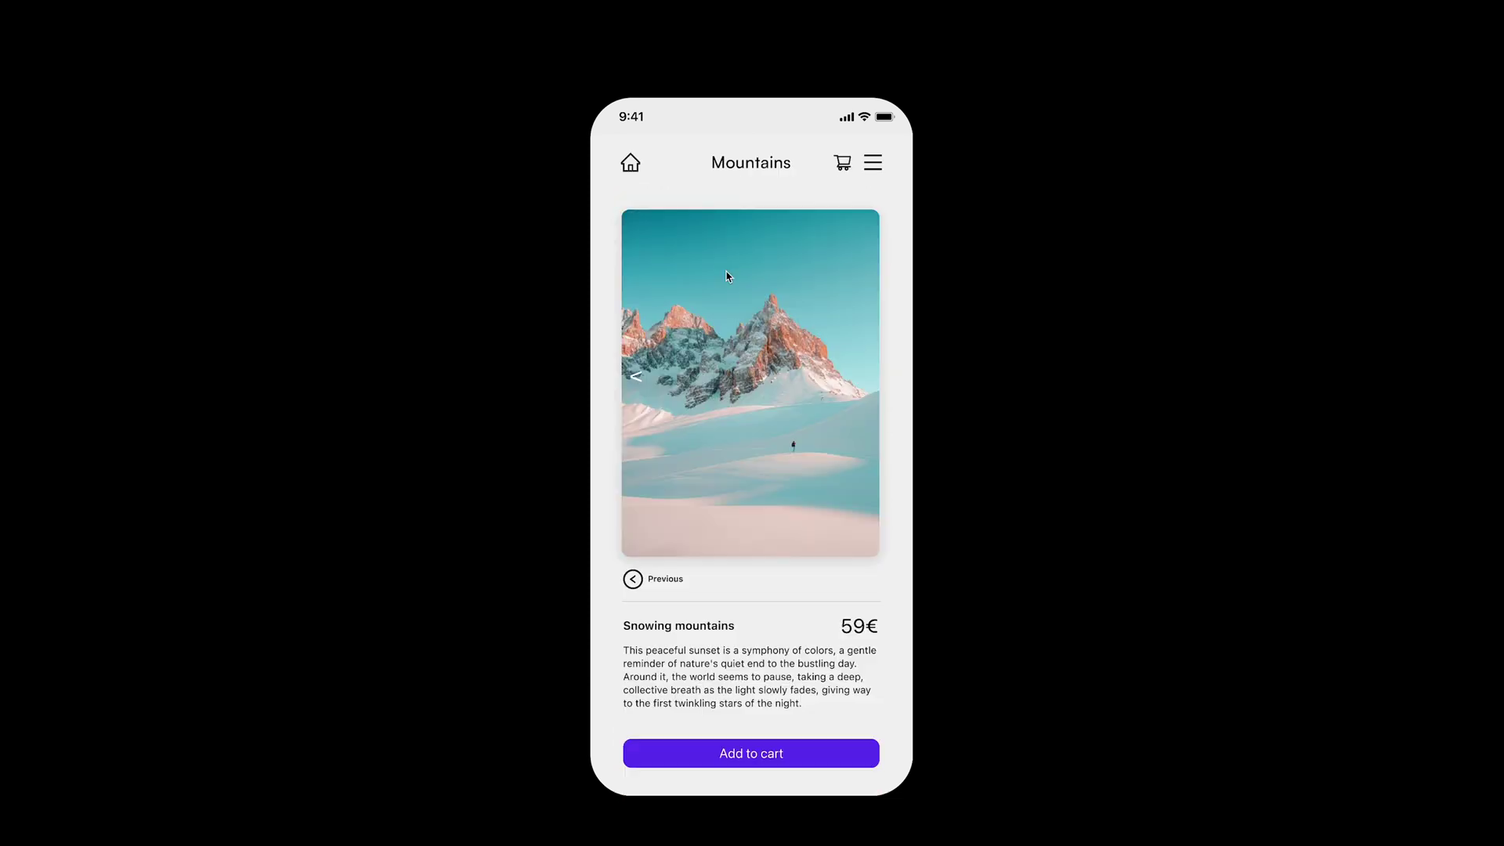
pyautogui.click(634, 584)
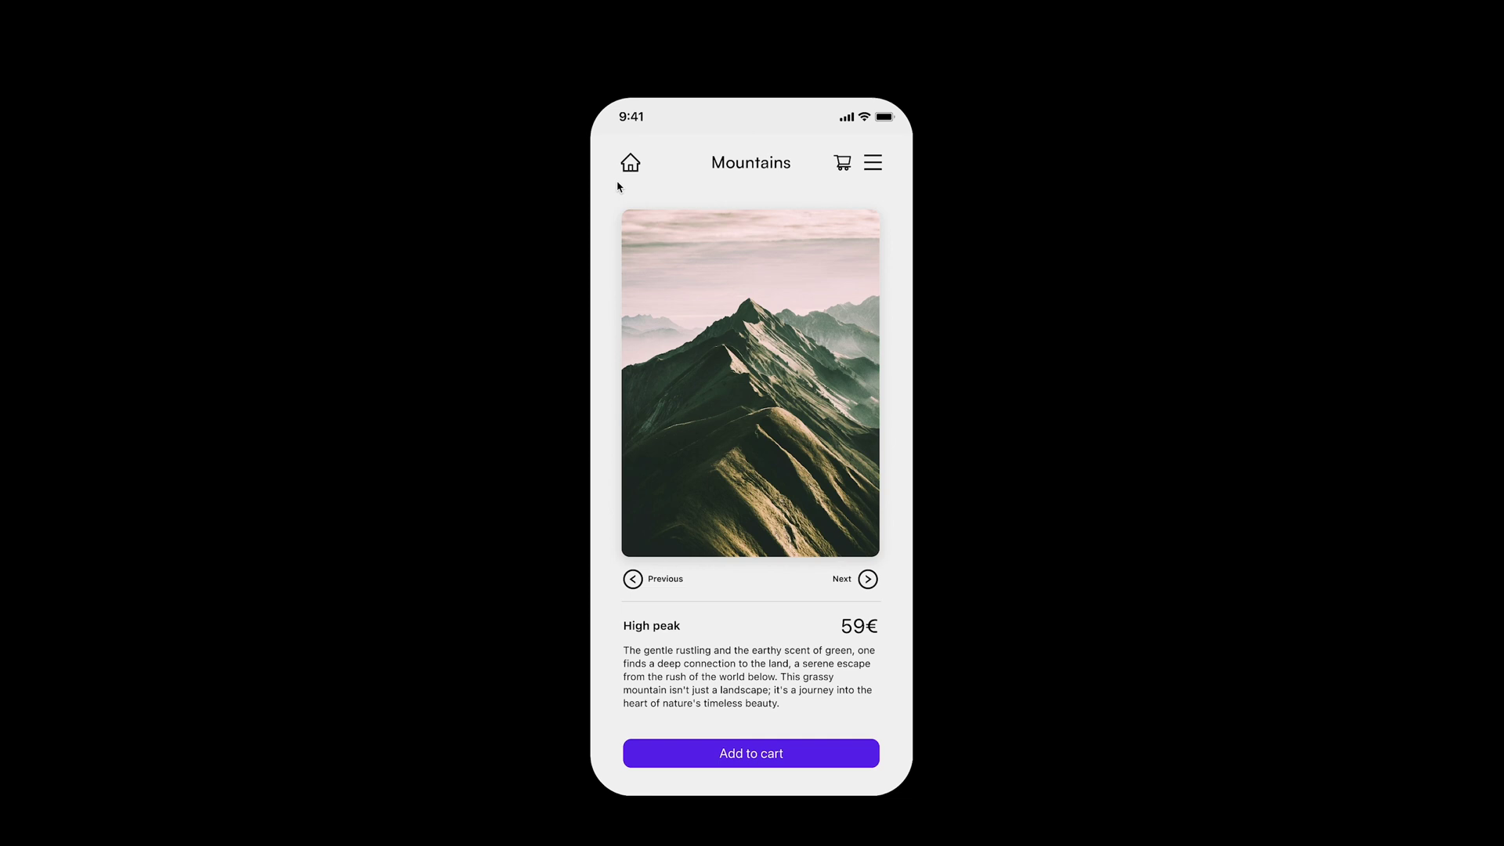
pyautogui.click(631, 166)
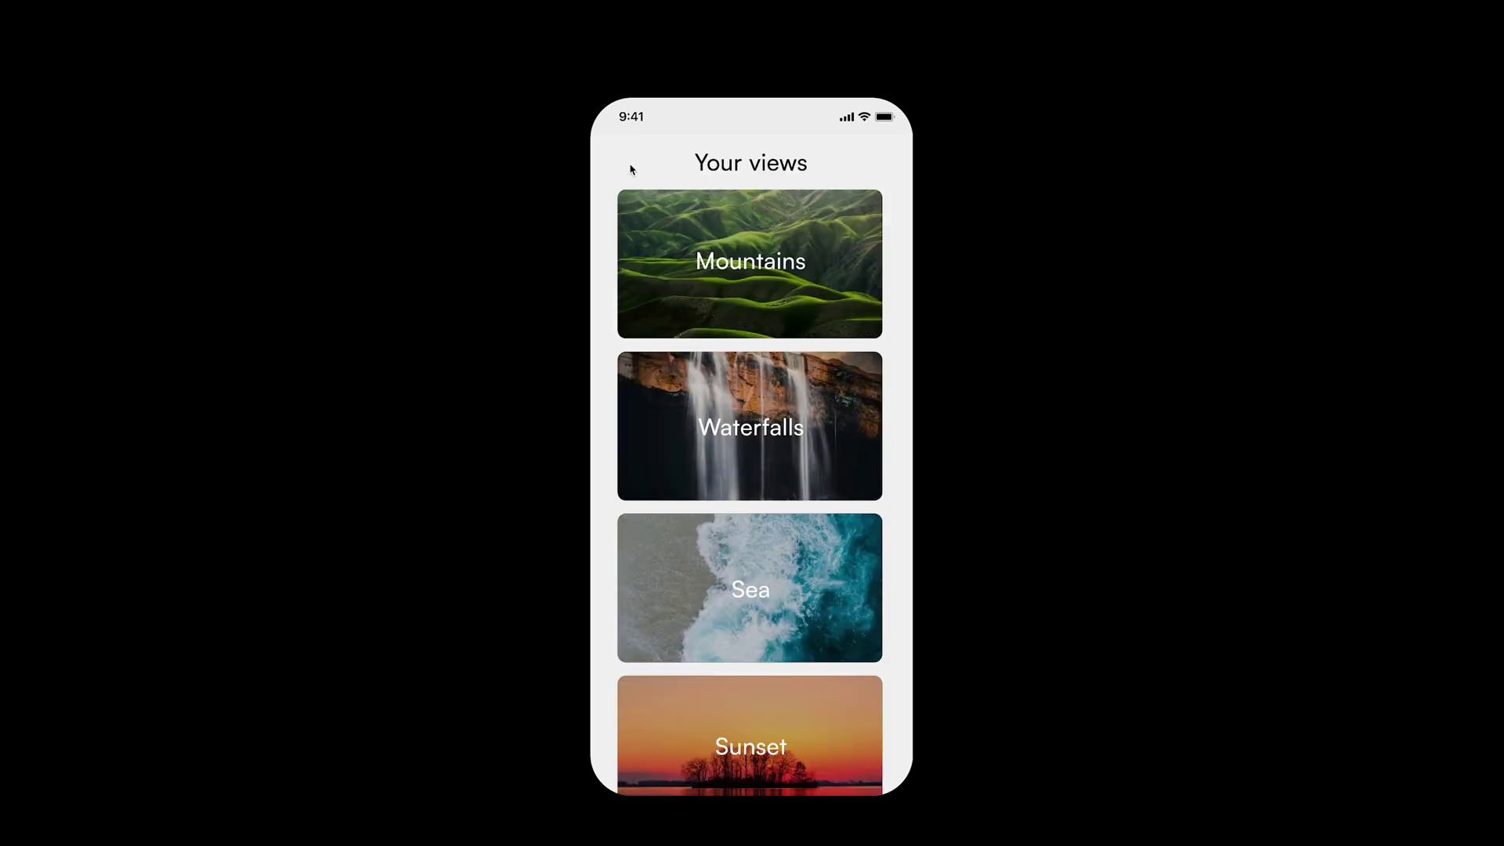
pyautogui.click(675, 266)
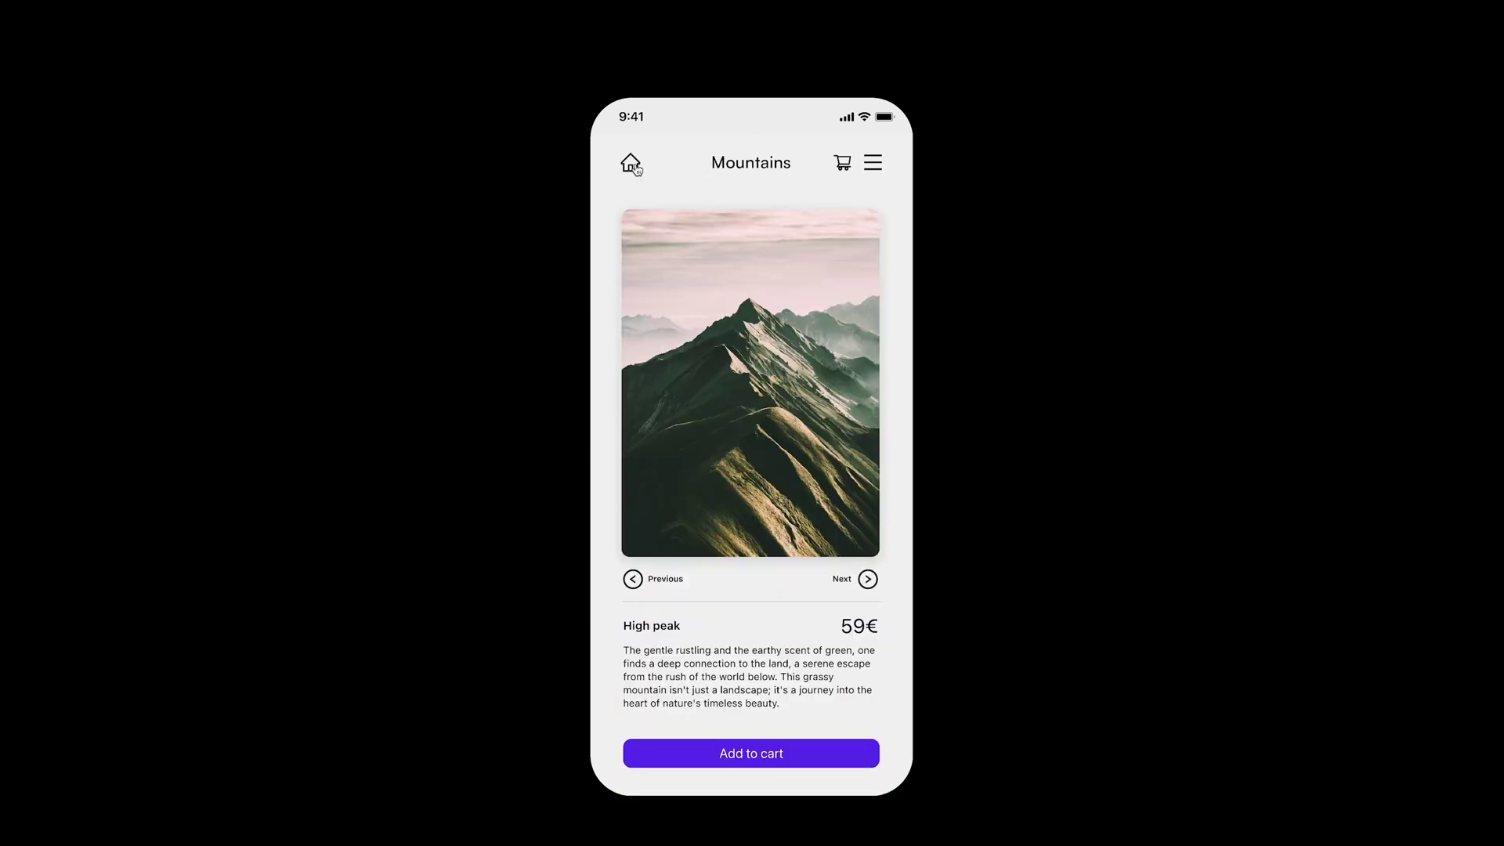
pyautogui.click(630, 165)
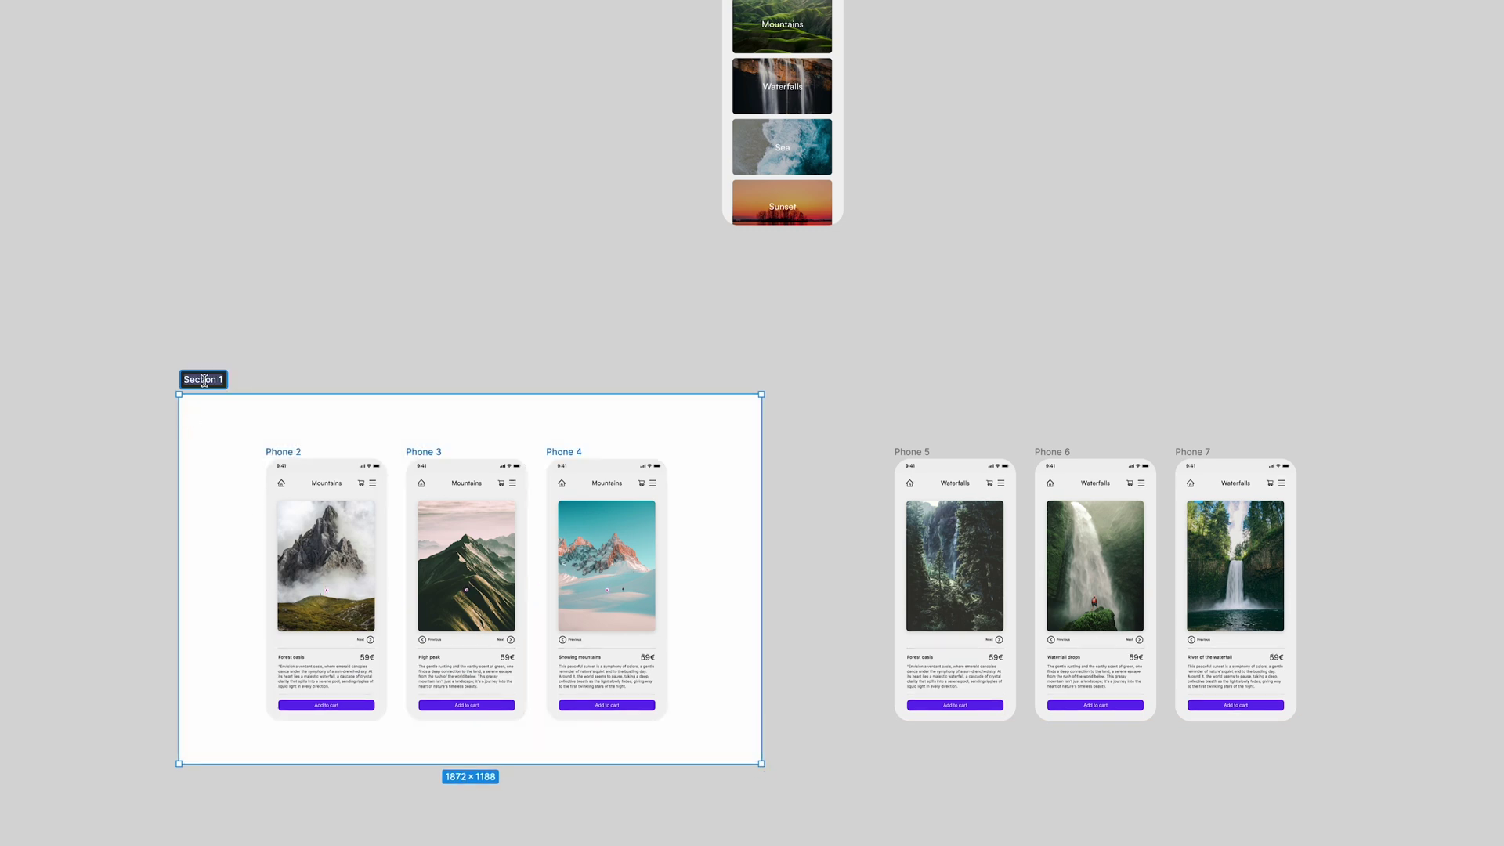
# Name the section around Phones 2–4 'Mountains'.
pyautogui.write('Mountains')
pyautogui.press('Return')
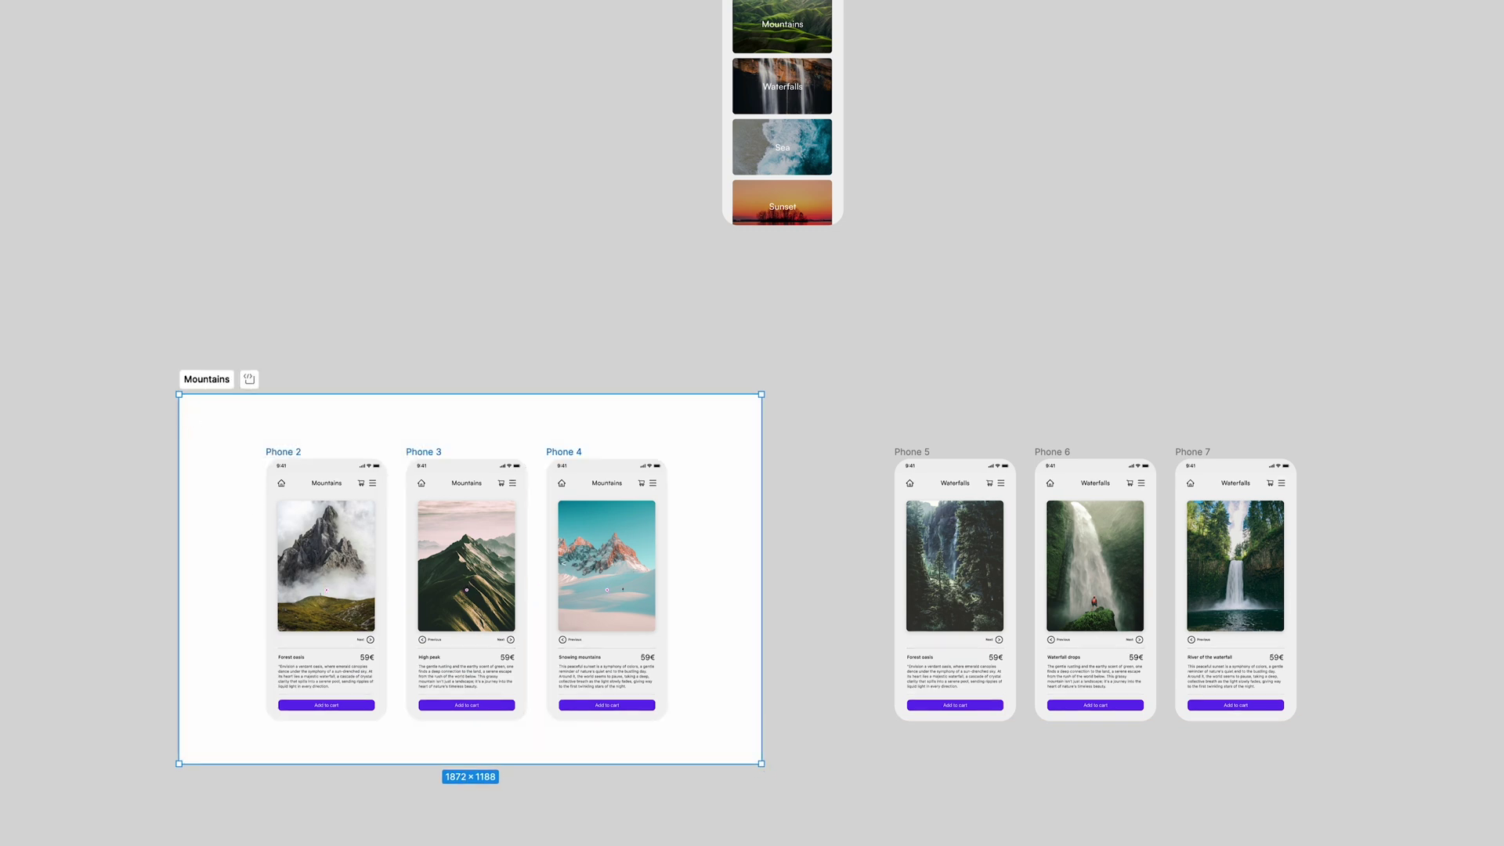
pyautogui.click(317, 295)
# Wrap Phones 5–7 in a new section named 'Waterfalls'.
pyautogui.hotkey('shift', 's')
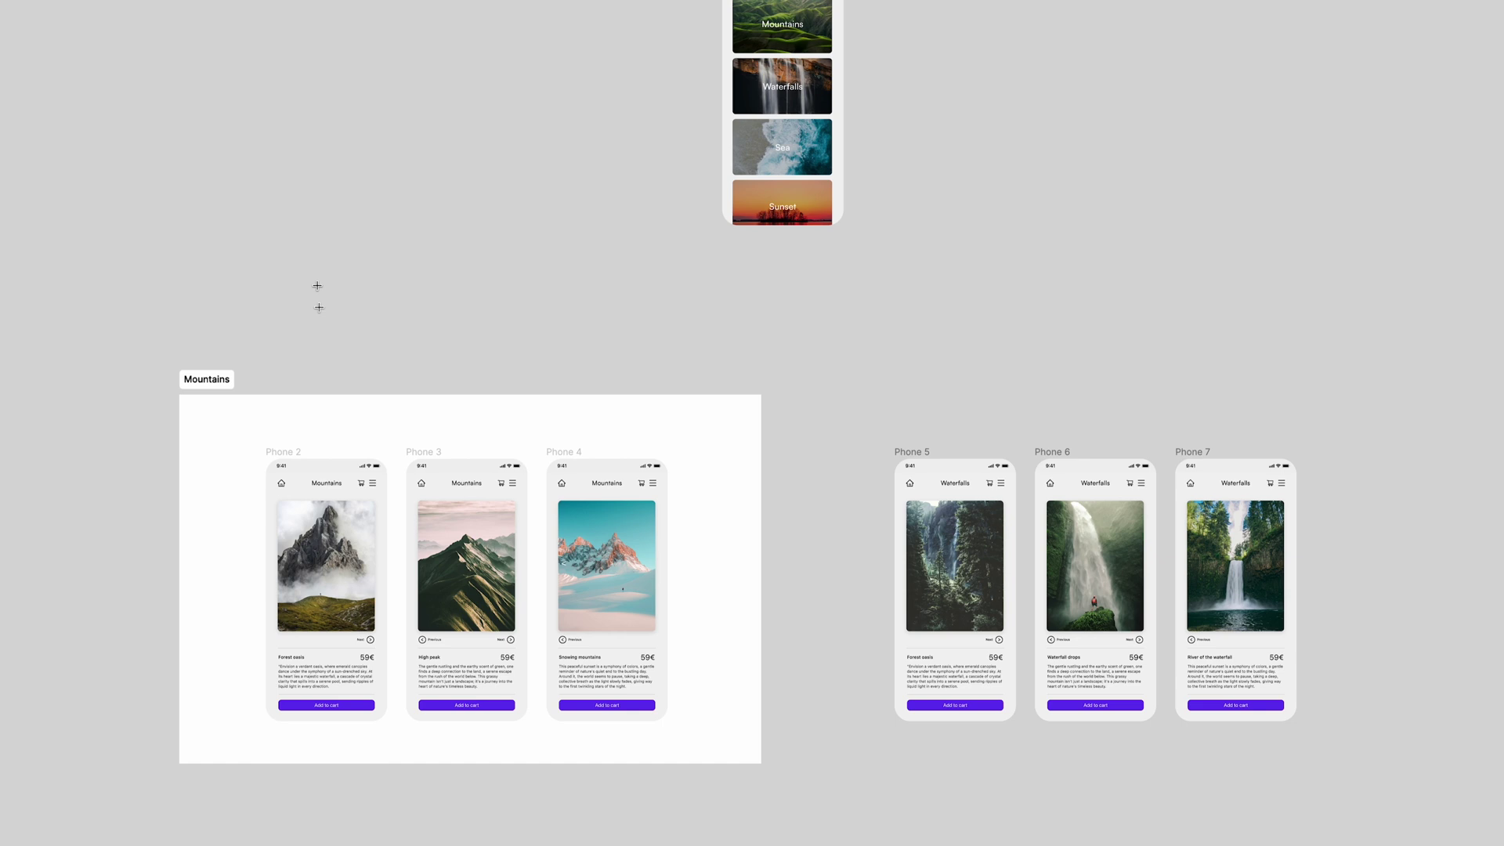
pyautogui.moveTo(852, 392); pyautogui.dragTo(1368, 764)
pyautogui.doubleClick(856, 379)
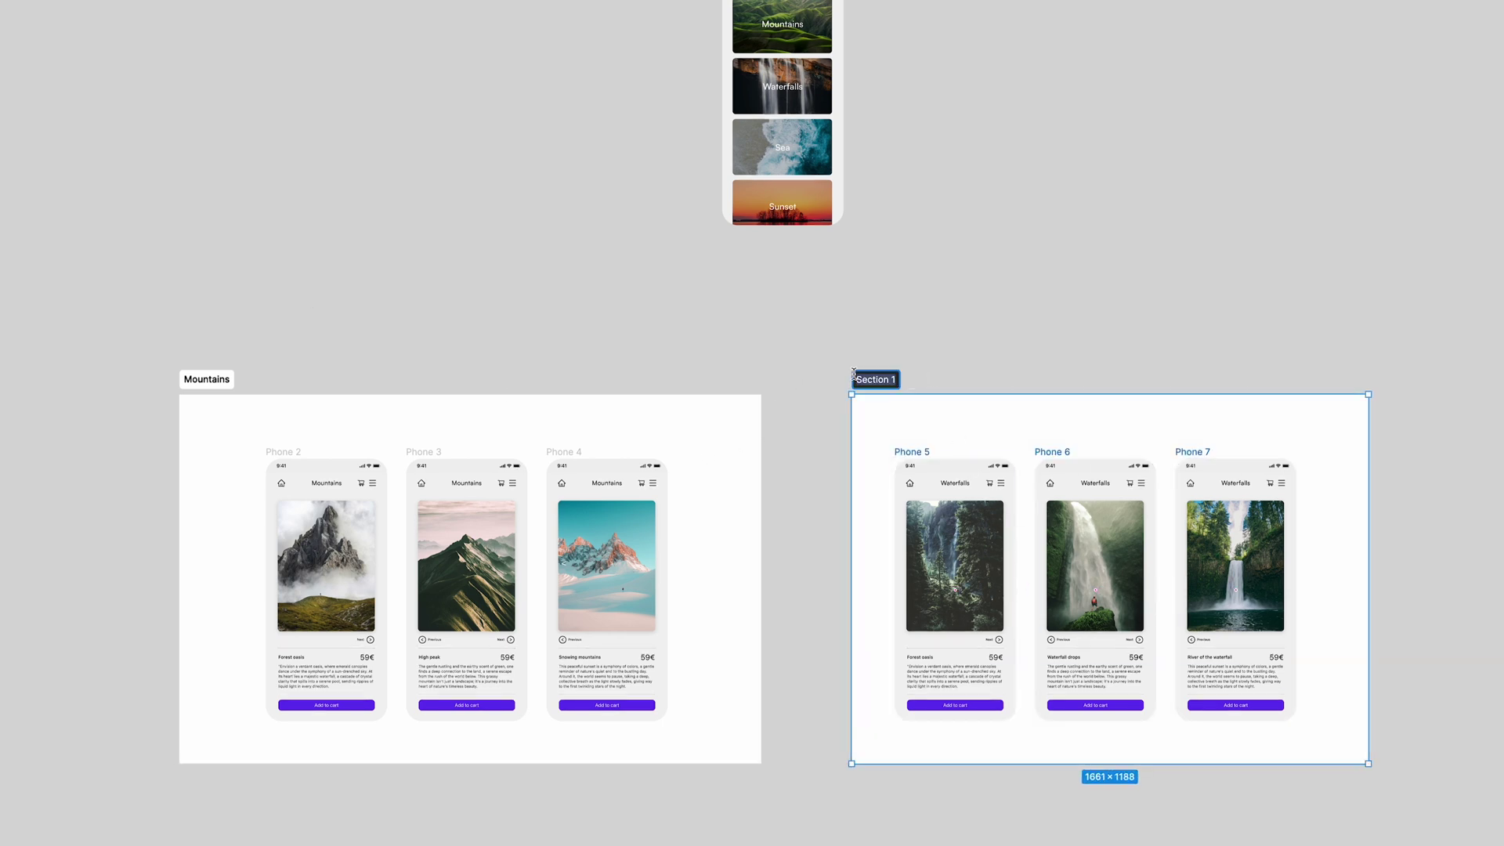
pyautogui.write('Waterfalls')
pyautogui.press('Return')
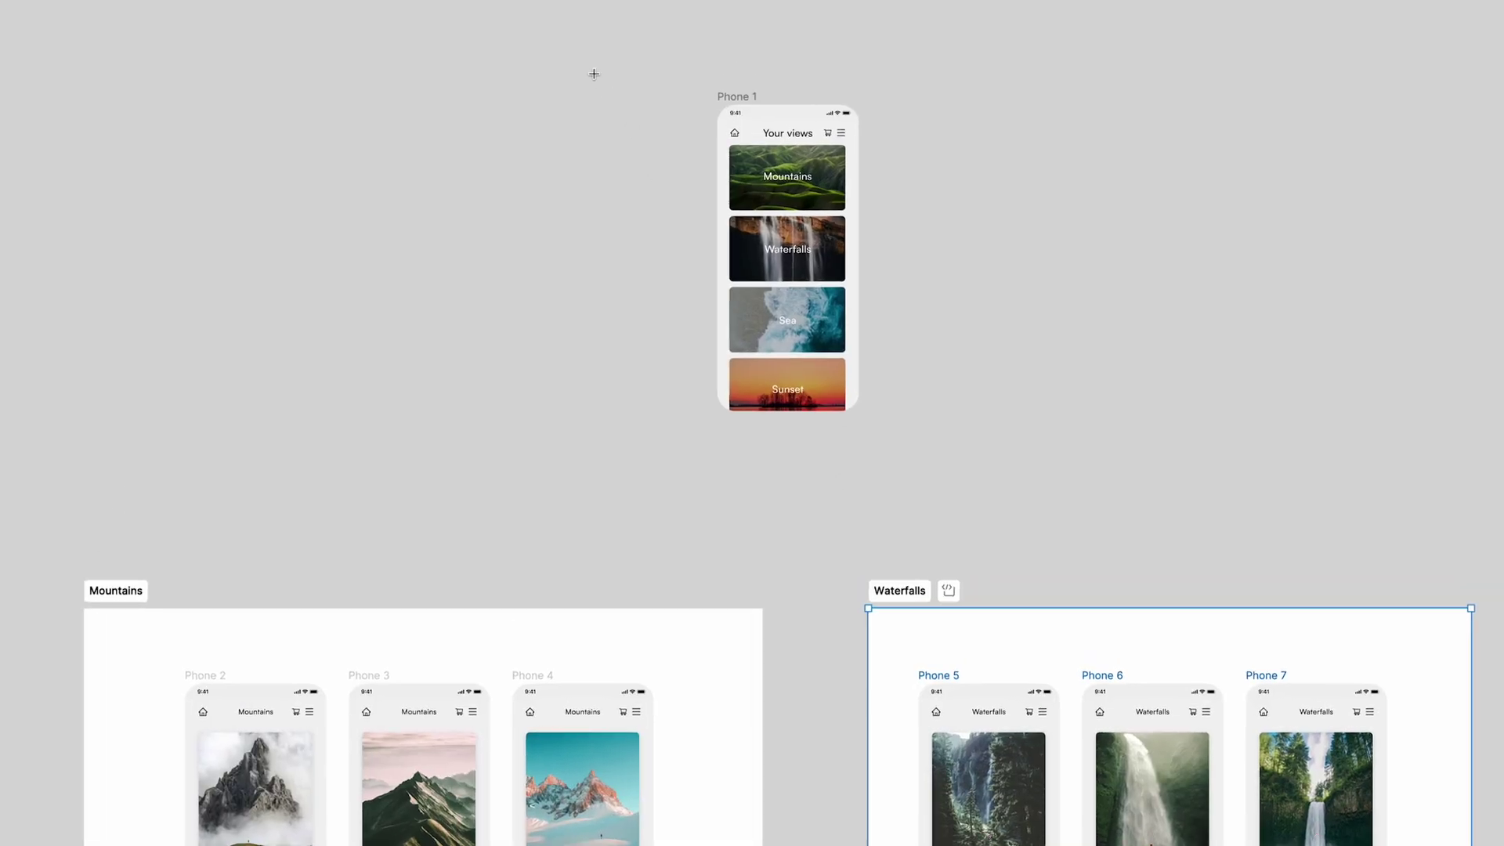
# Wrap Phone 1 in a section named 'Homepage' and show the prototype connections.
pyautogui.hotkey('shift', 's')
pyautogui.moveTo(593, 0); pyautogui.dragTo(975, 271)
pyautogui.doubleClick(589, 35)
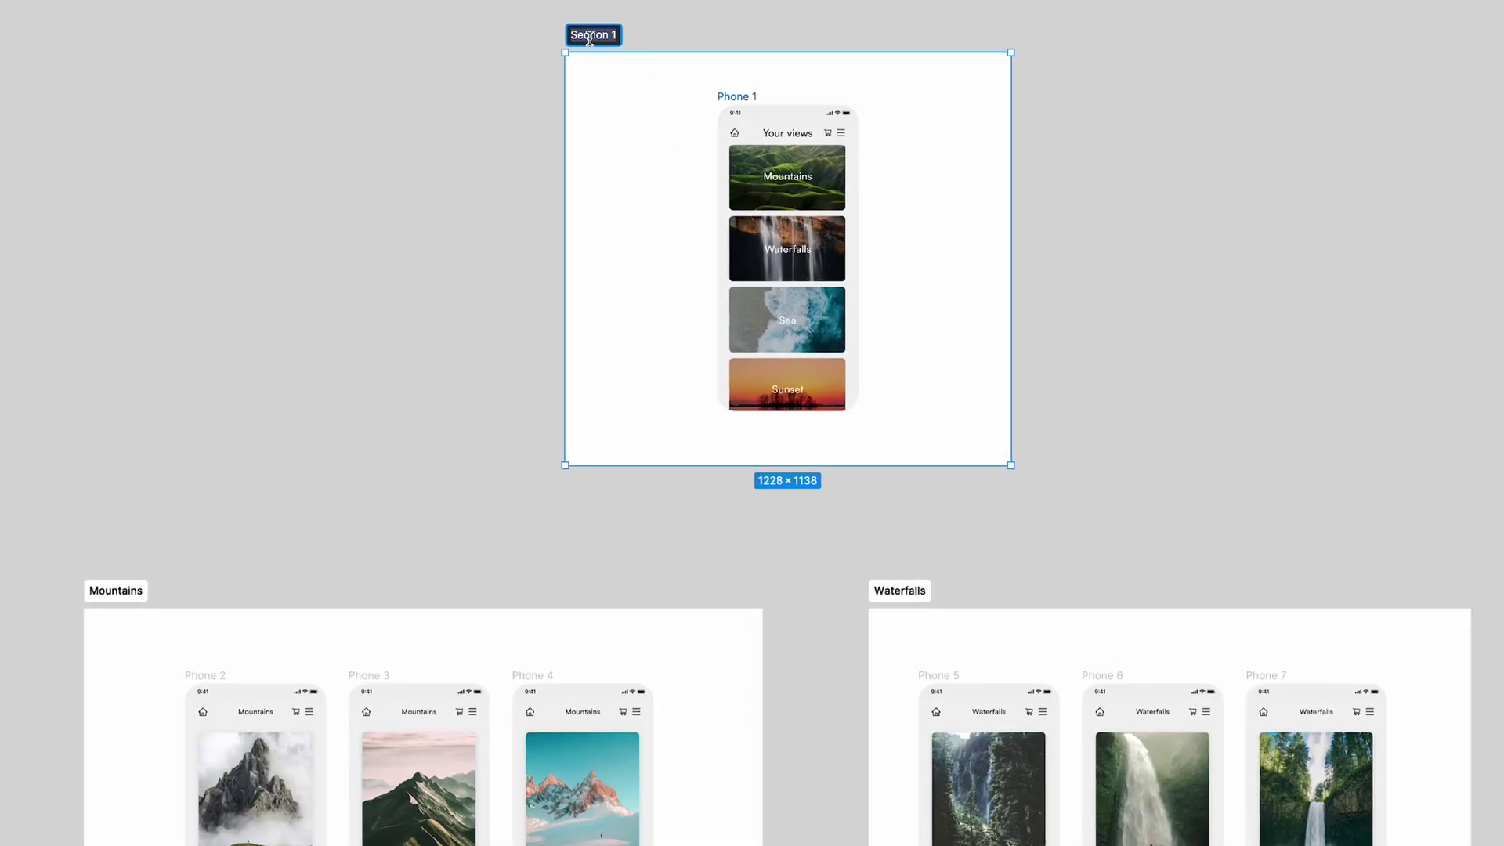
pyautogui.write('Homepage')
pyautogui.press('Return')
pyautogui.click(392, 290)
pyautogui.hotkey('shift', 'e')
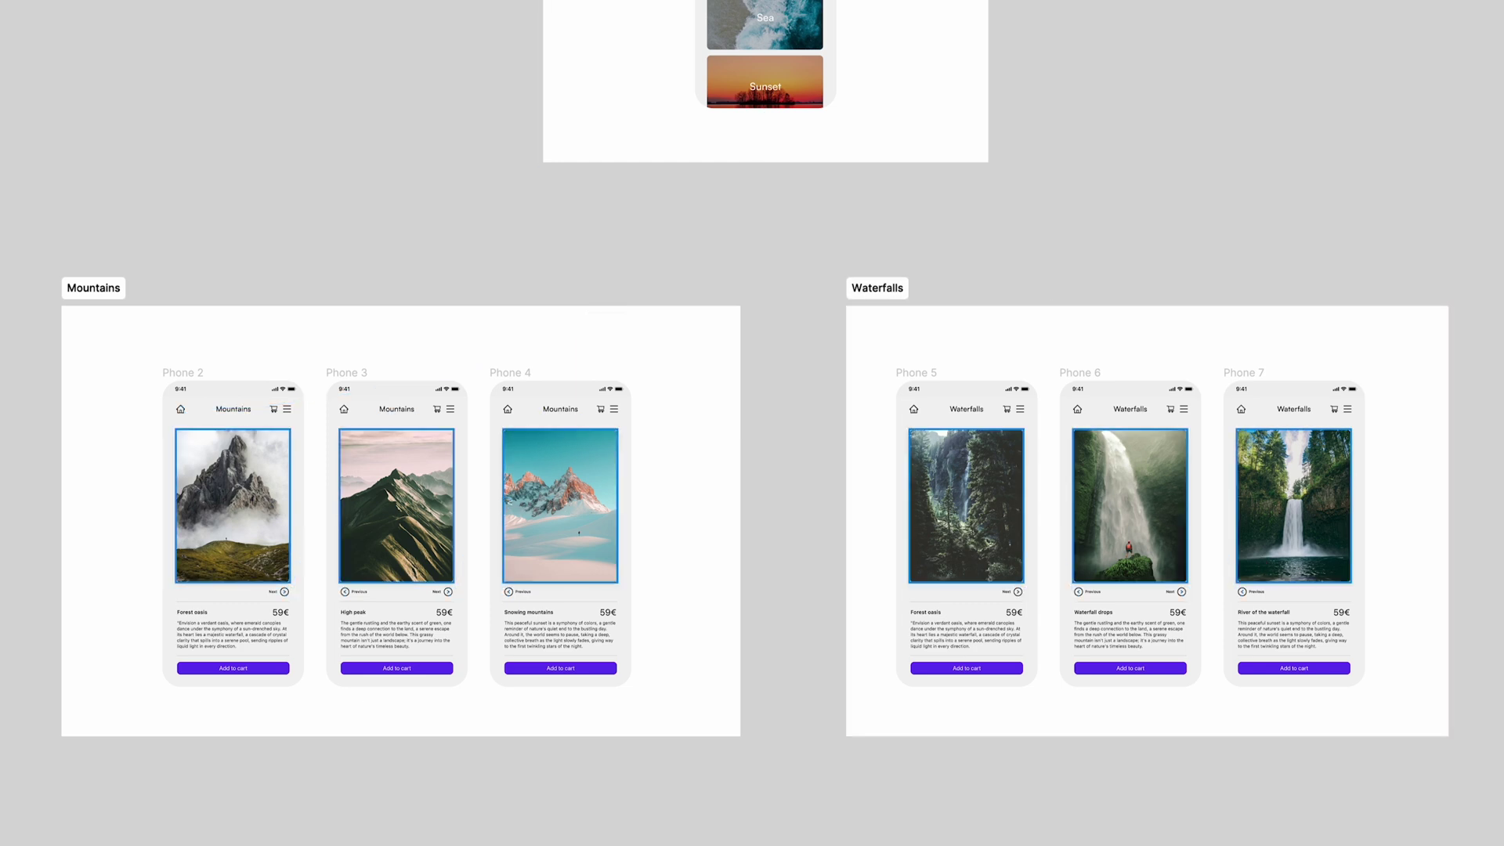
# Link the Homepage's Mountains card to the Mountains section with a prototype connection.
pyautogui.moveTo(711, 0); pyautogui.dragTo(335, 334)
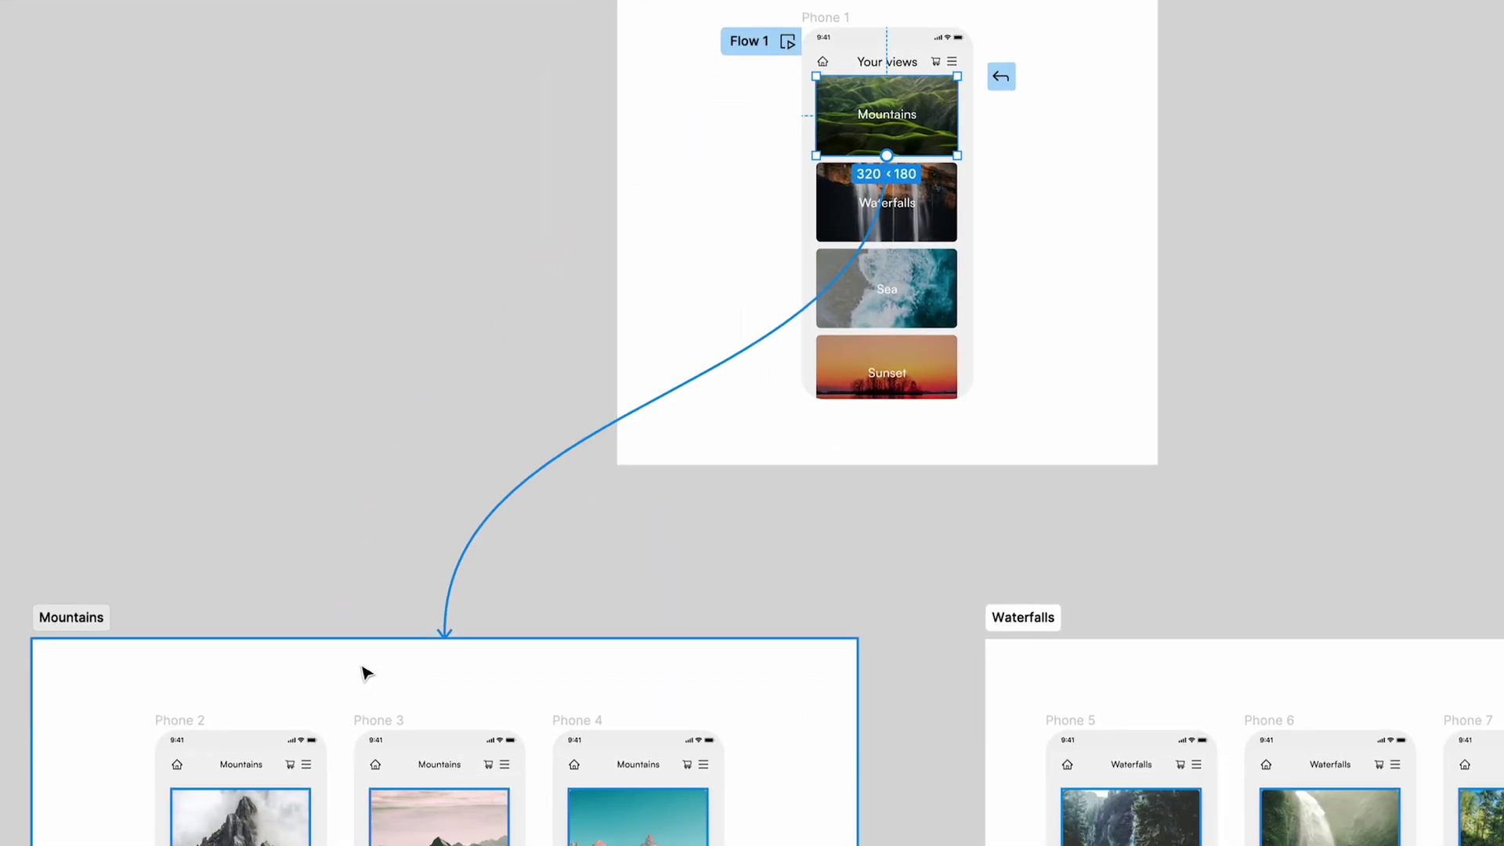
pyautogui.moveTo(409, 610); pyautogui.dragTo(408, 610)
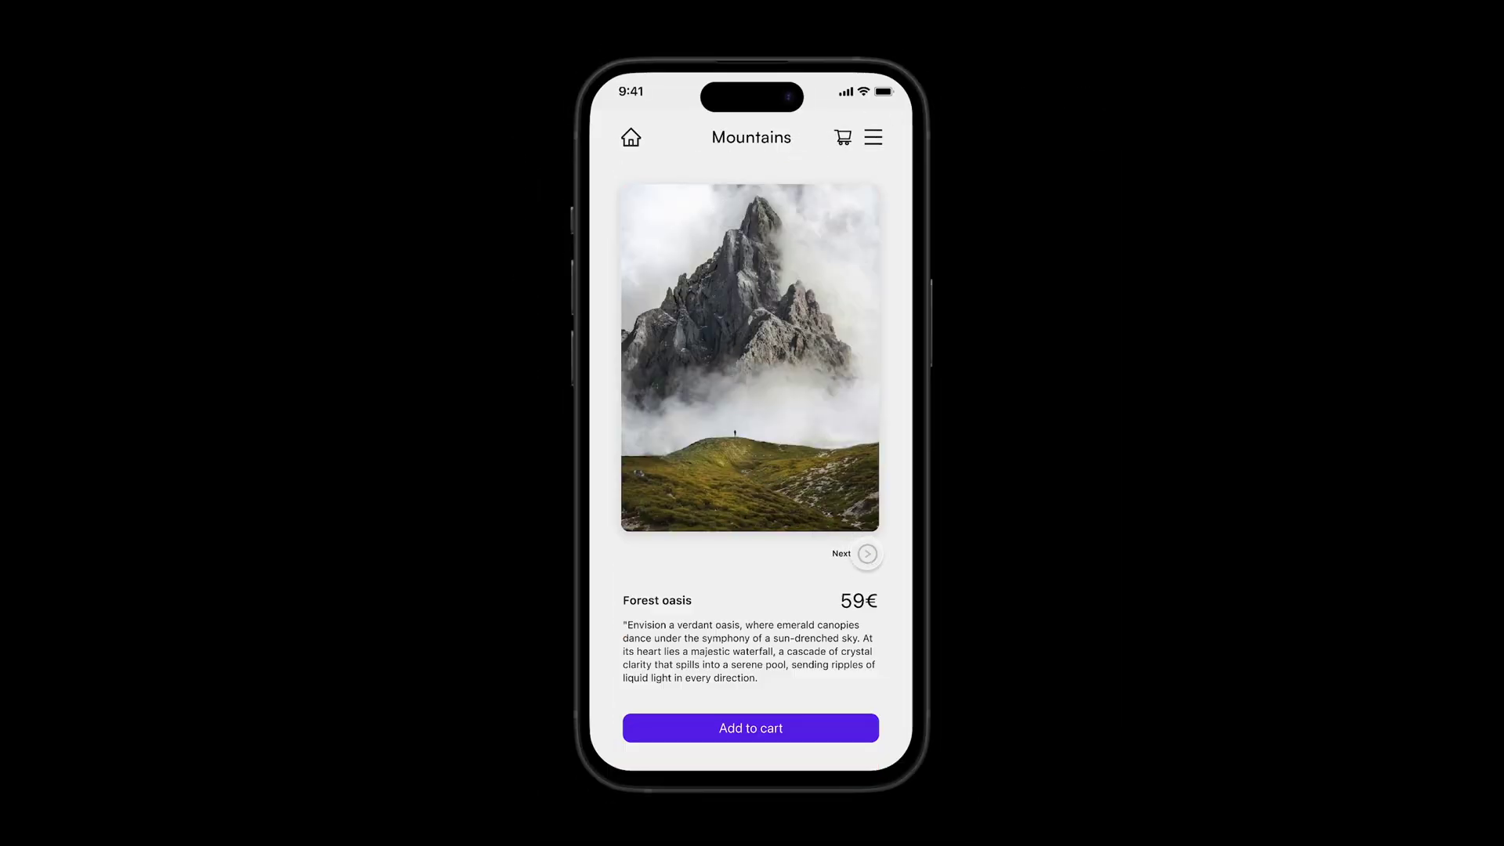
# Browse Mountains products, return home, and confirm reopening Mountains resumes at the last one, High peak.
pyautogui.click(866, 554)
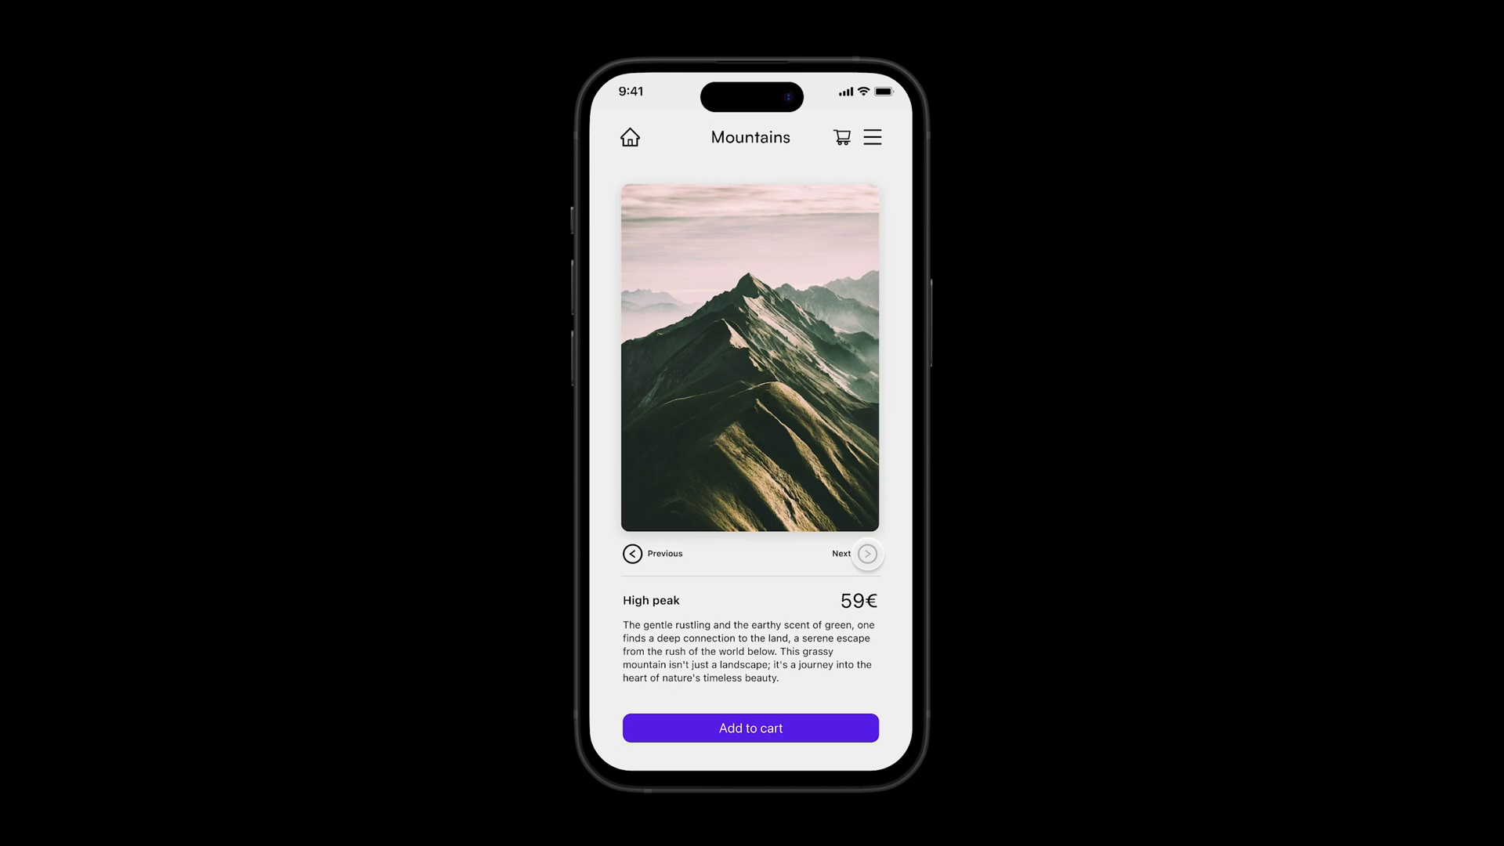
pyautogui.click(867, 554)
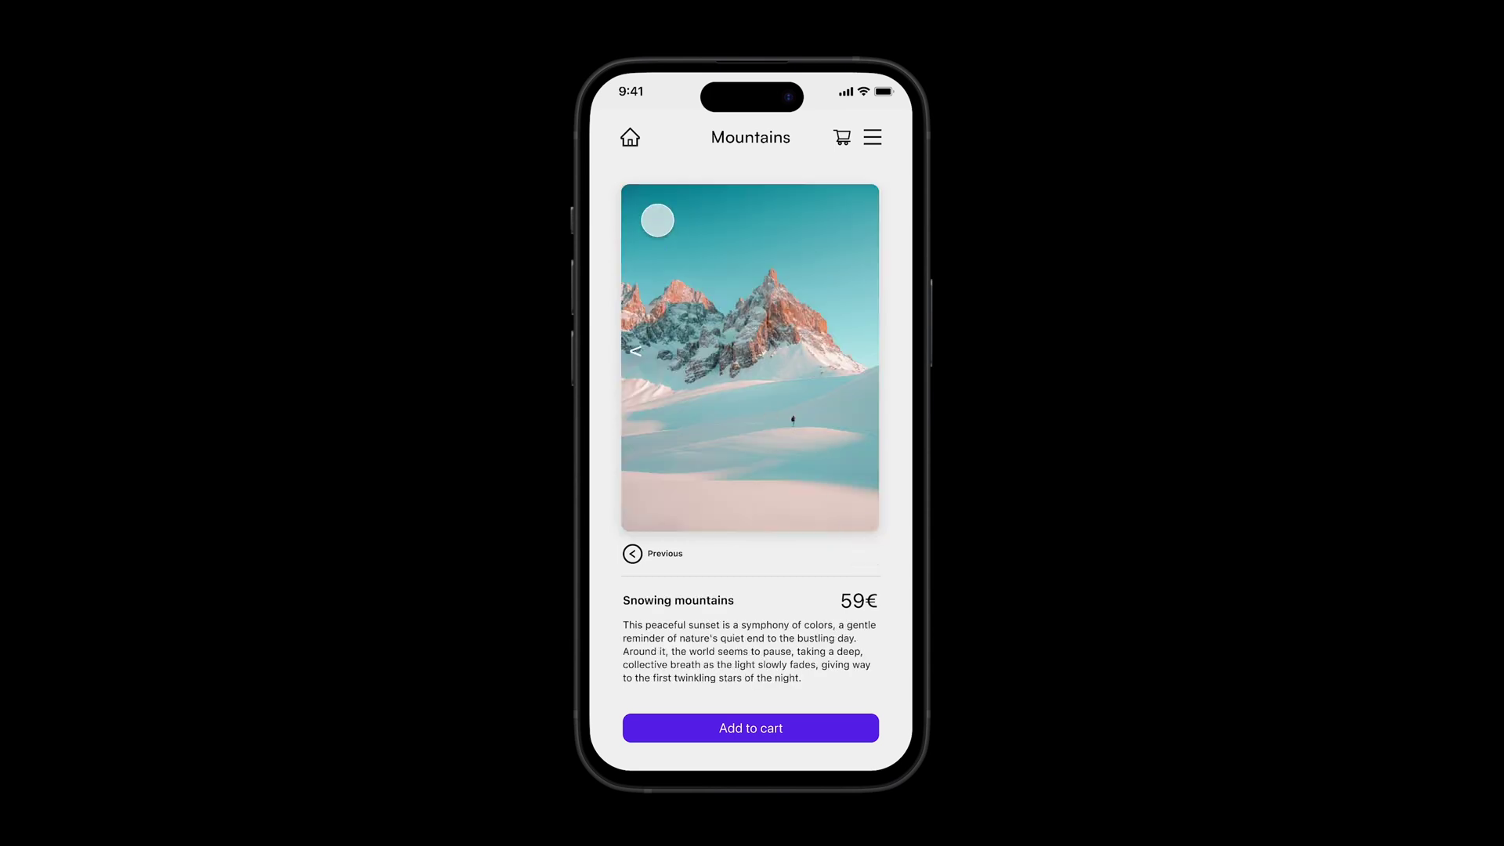
pyautogui.click(629, 138)
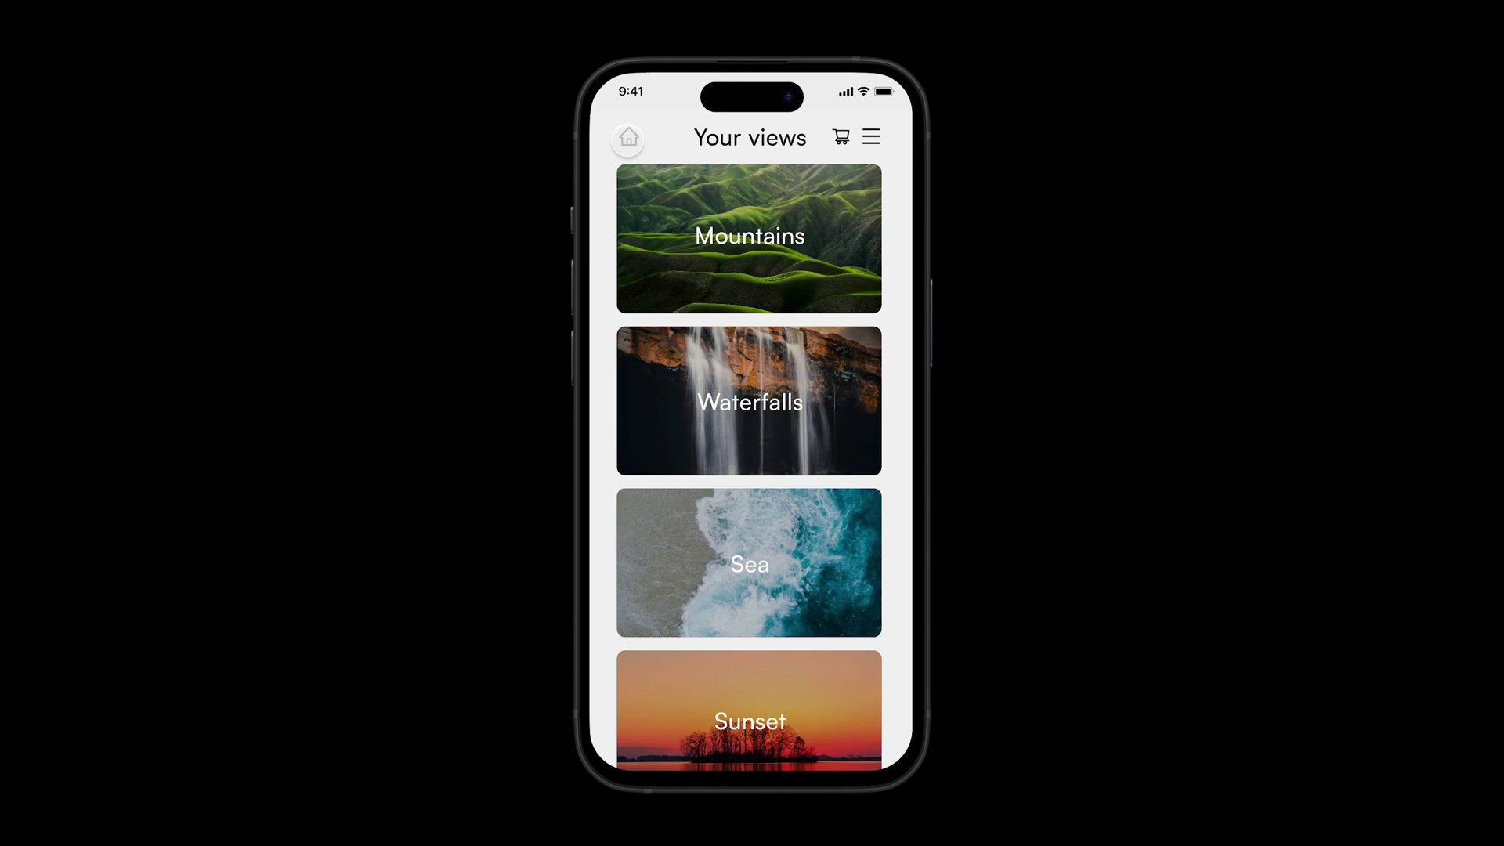
pyautogui.click(678, 246)
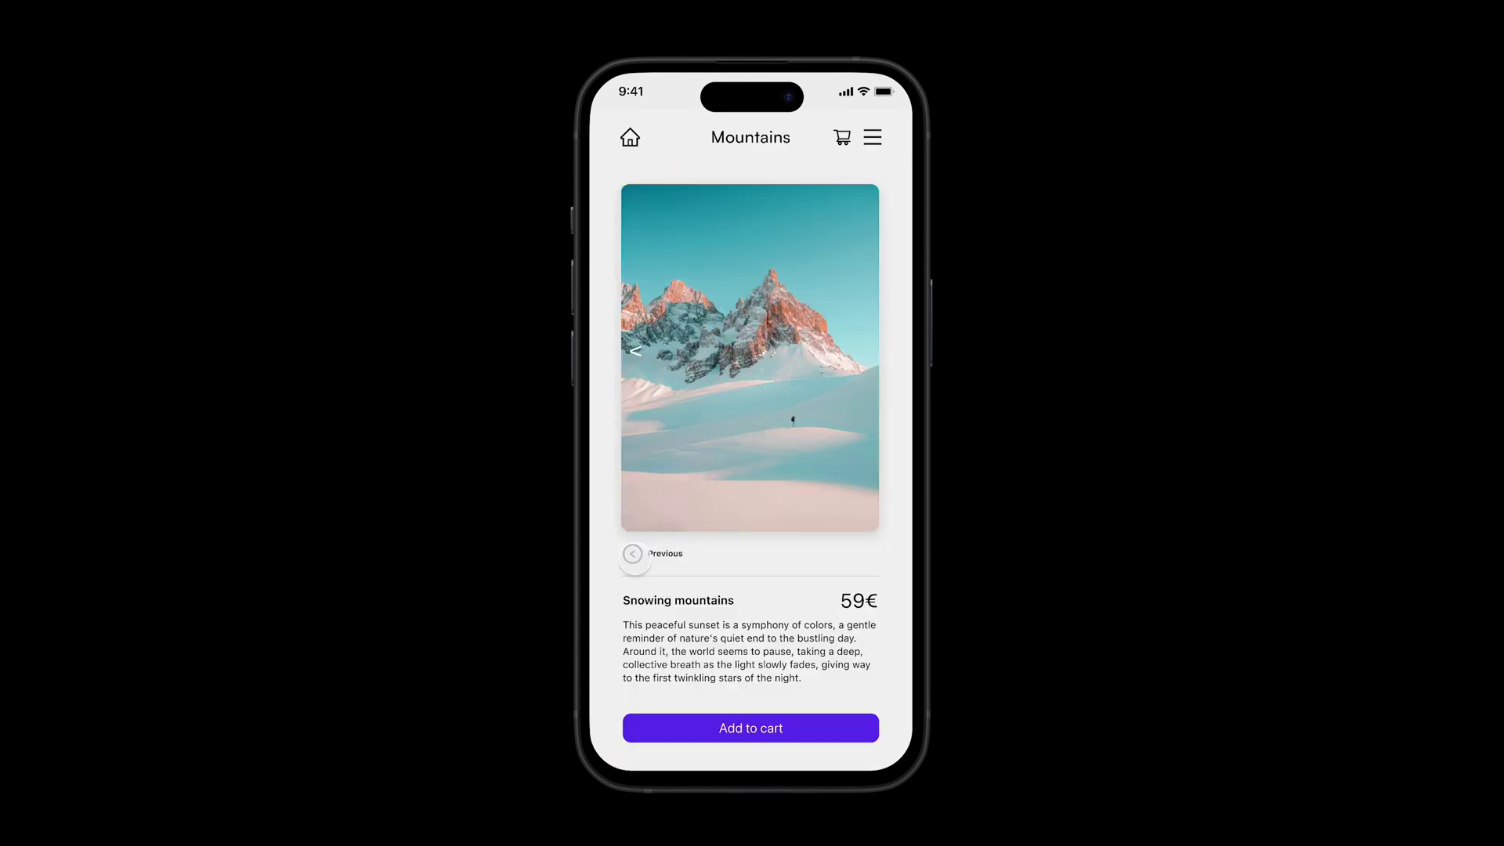
pyautogui.click(632, 555)
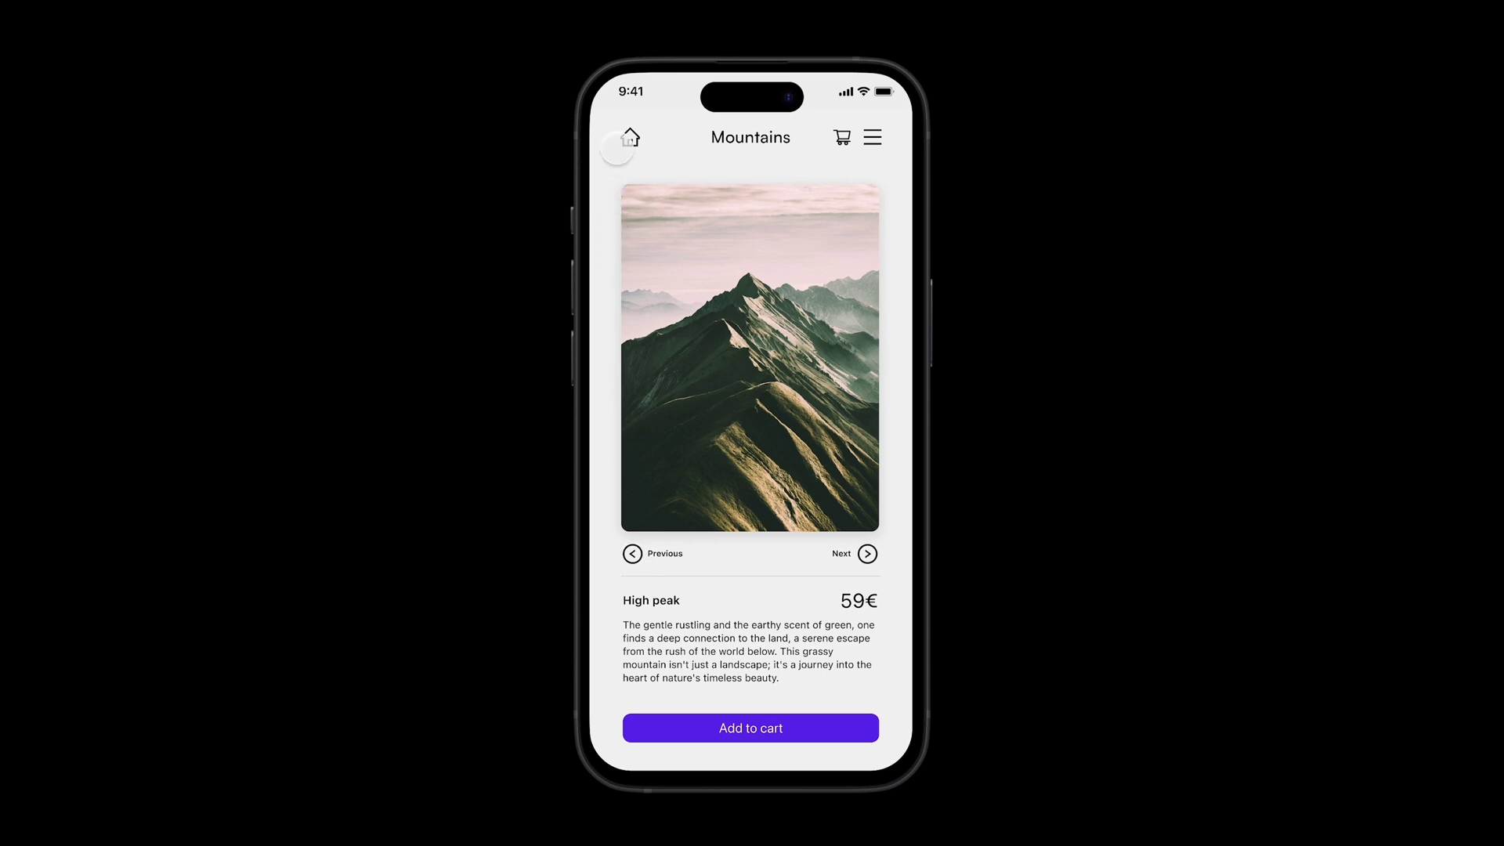
pyautogui.click(629, 138)
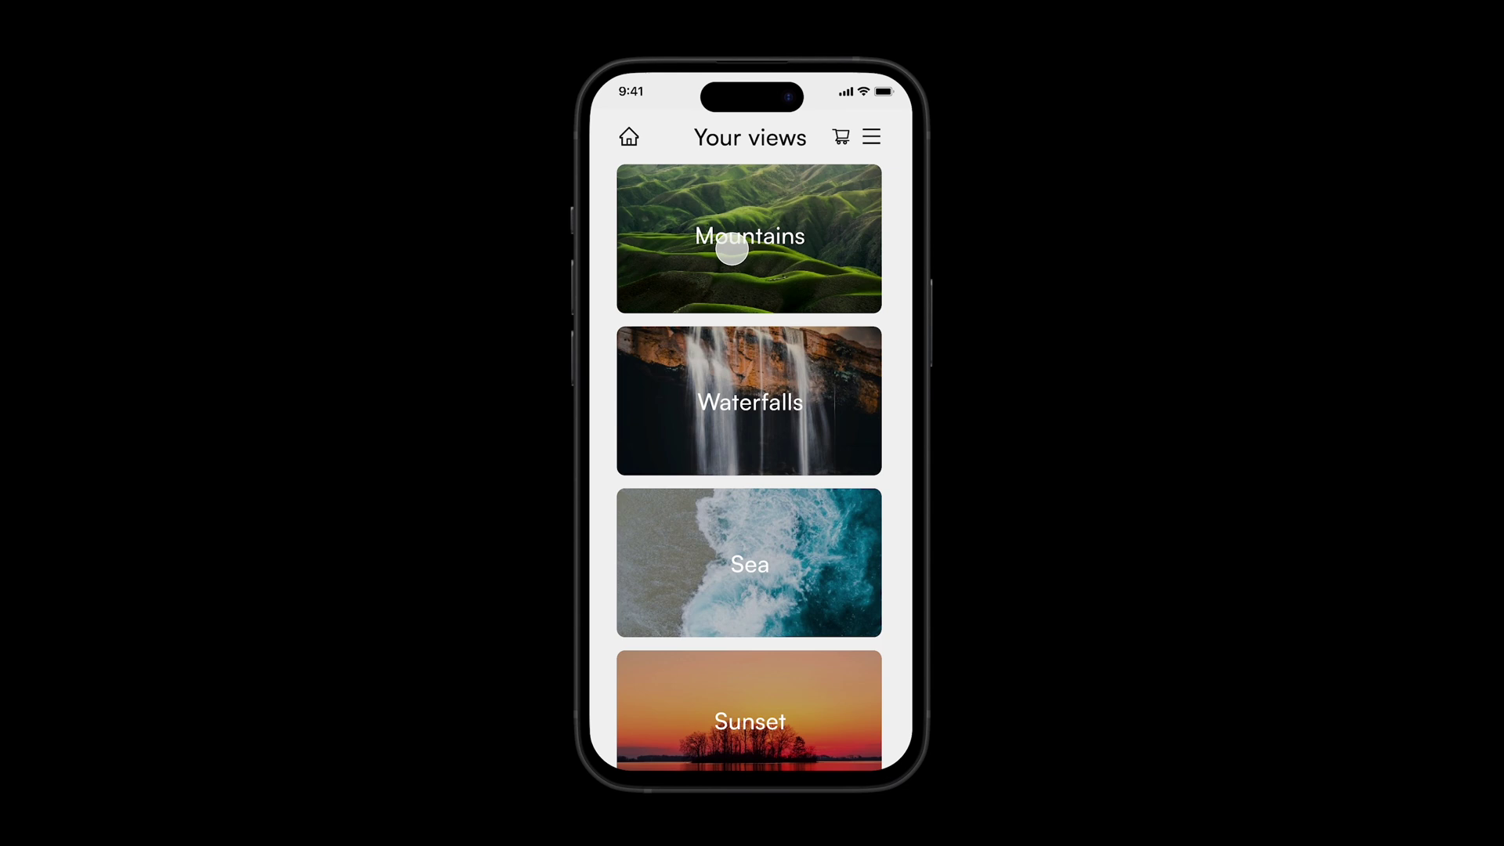
pyautogui.click(730, 246)
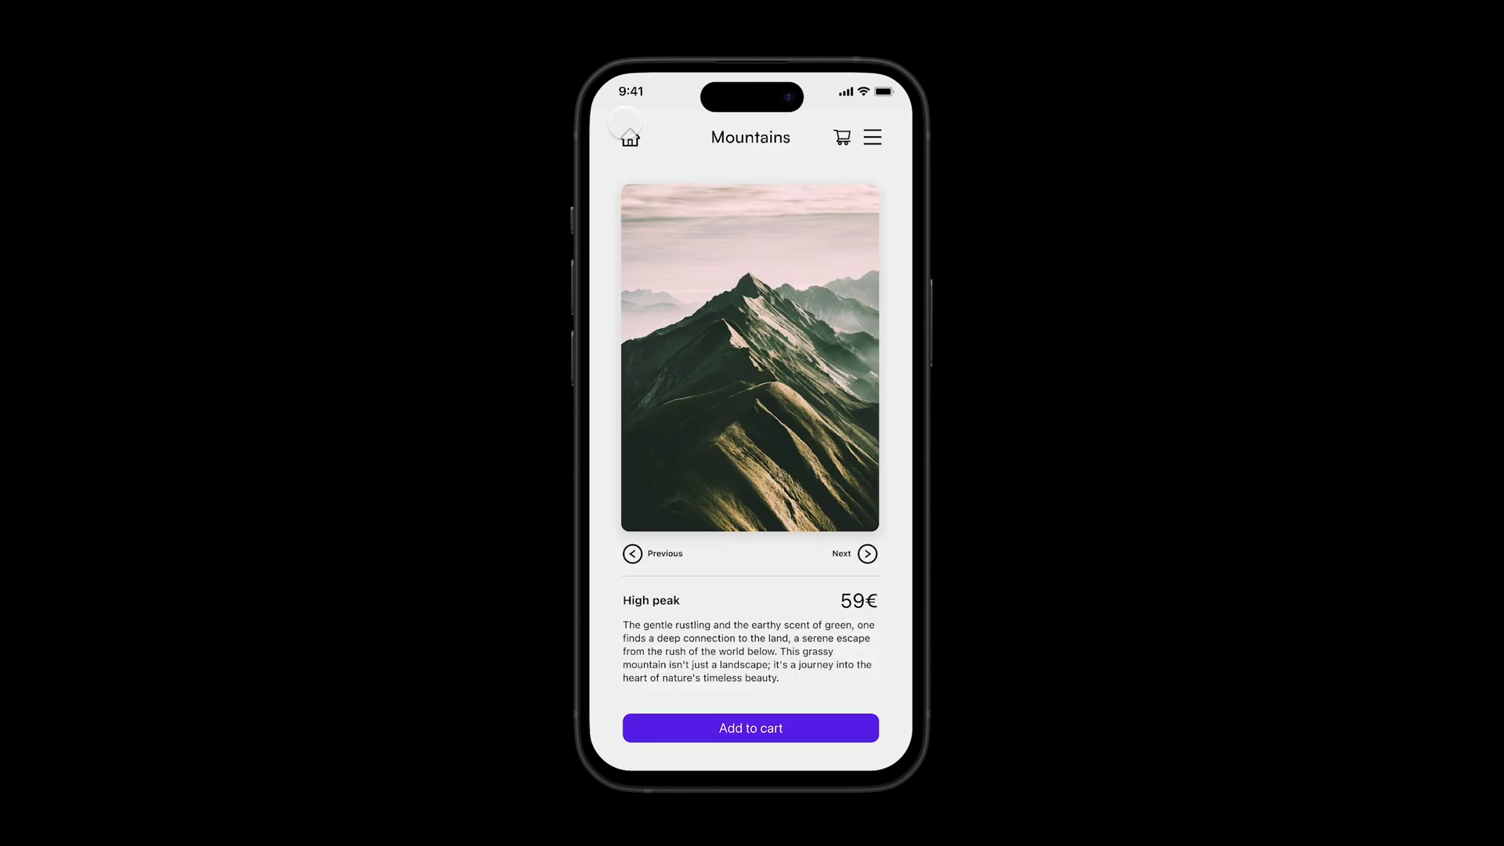
pyautogui.click(629, 133)
# Advance through Waterfall drops and River of the waterfall, confirming each reopen of Waterfalls resumes there.
pyautogui.click(629, 137)
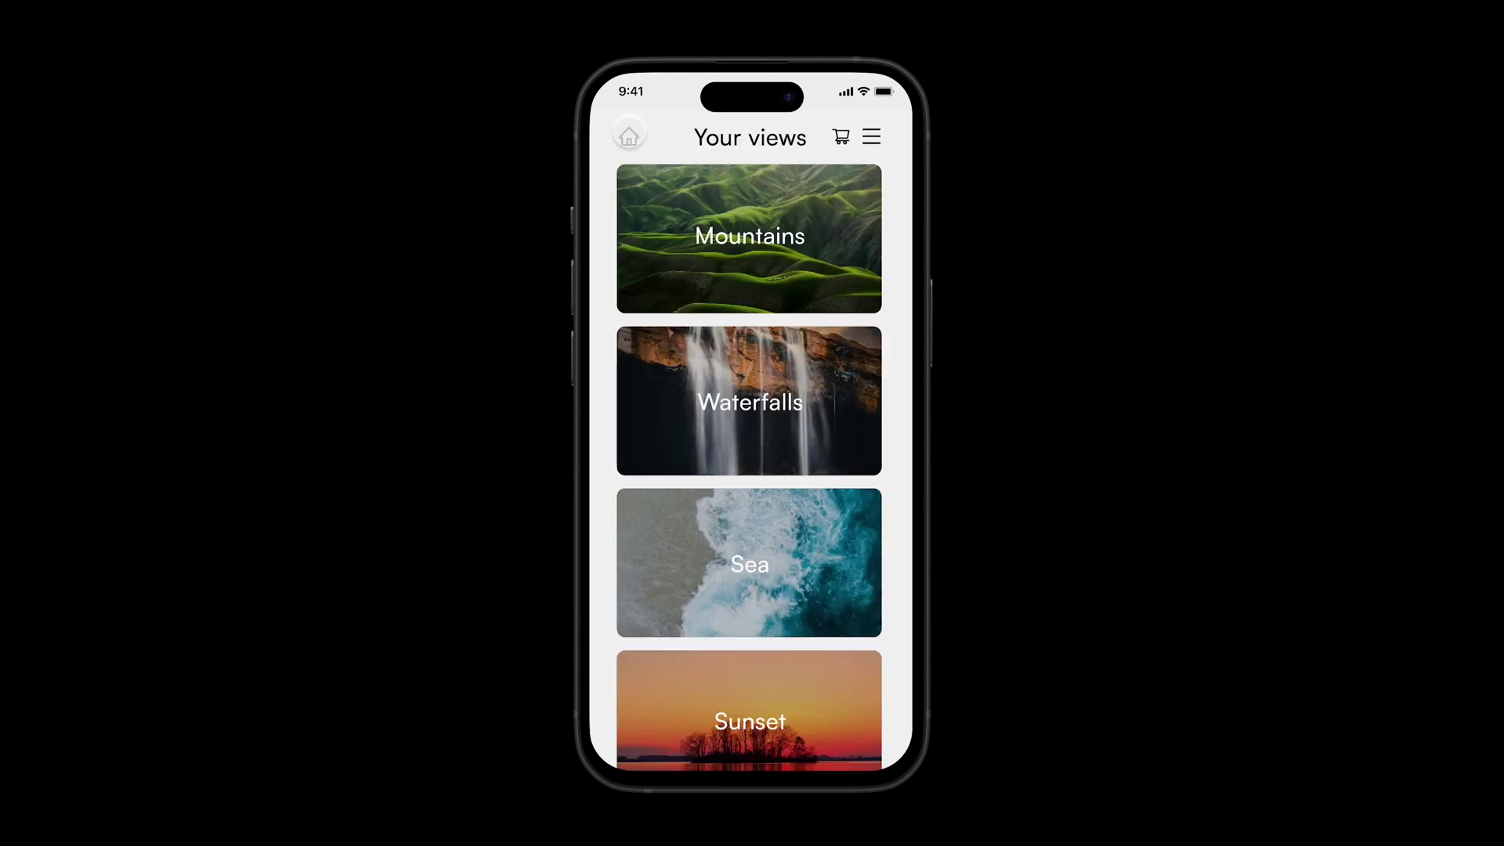
pyautogui.click(780, 400)
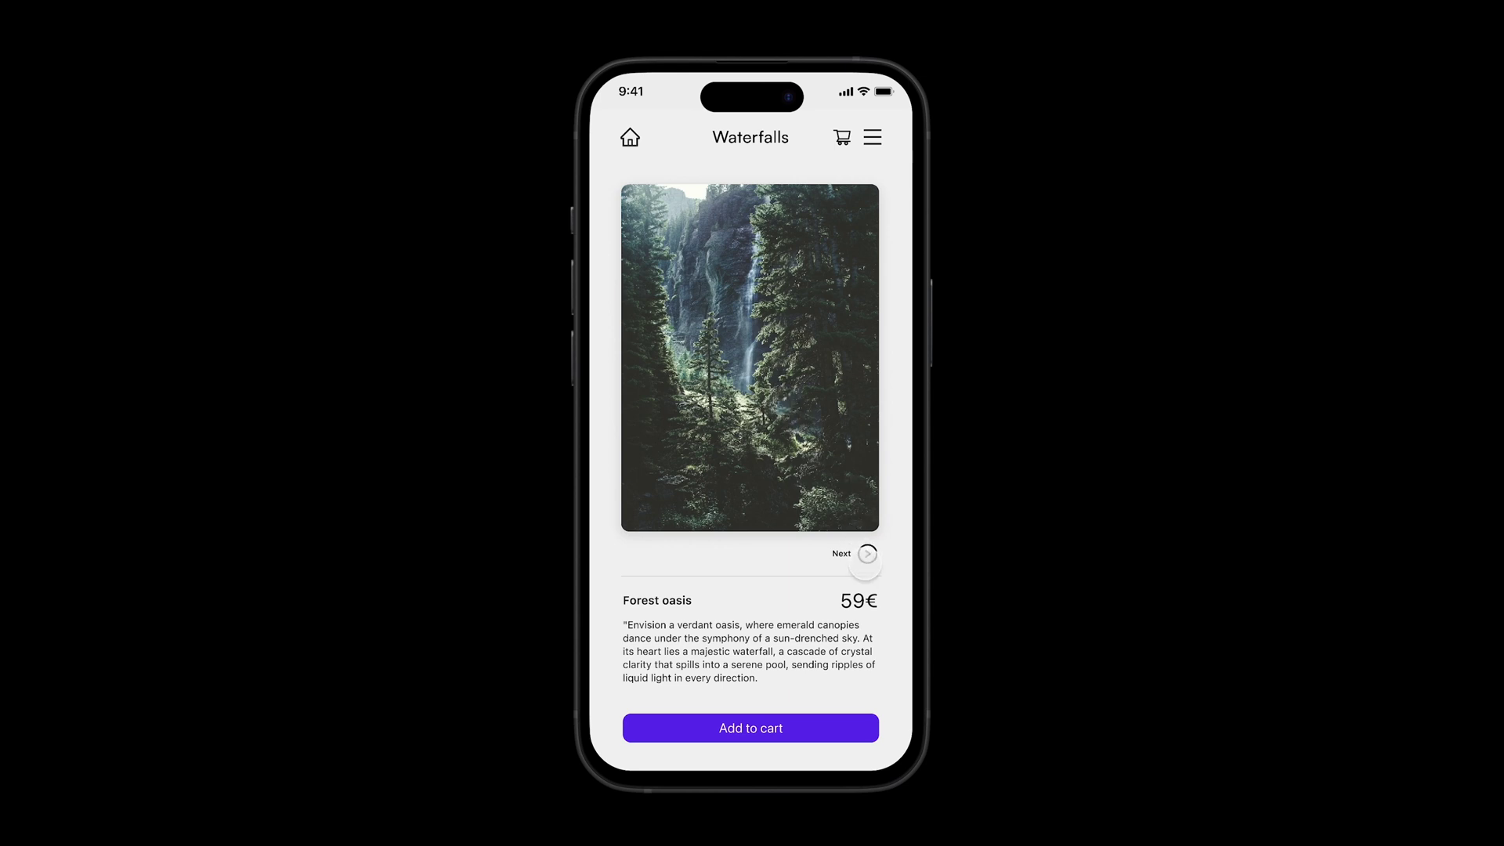
pyautogui.click(866, 554)
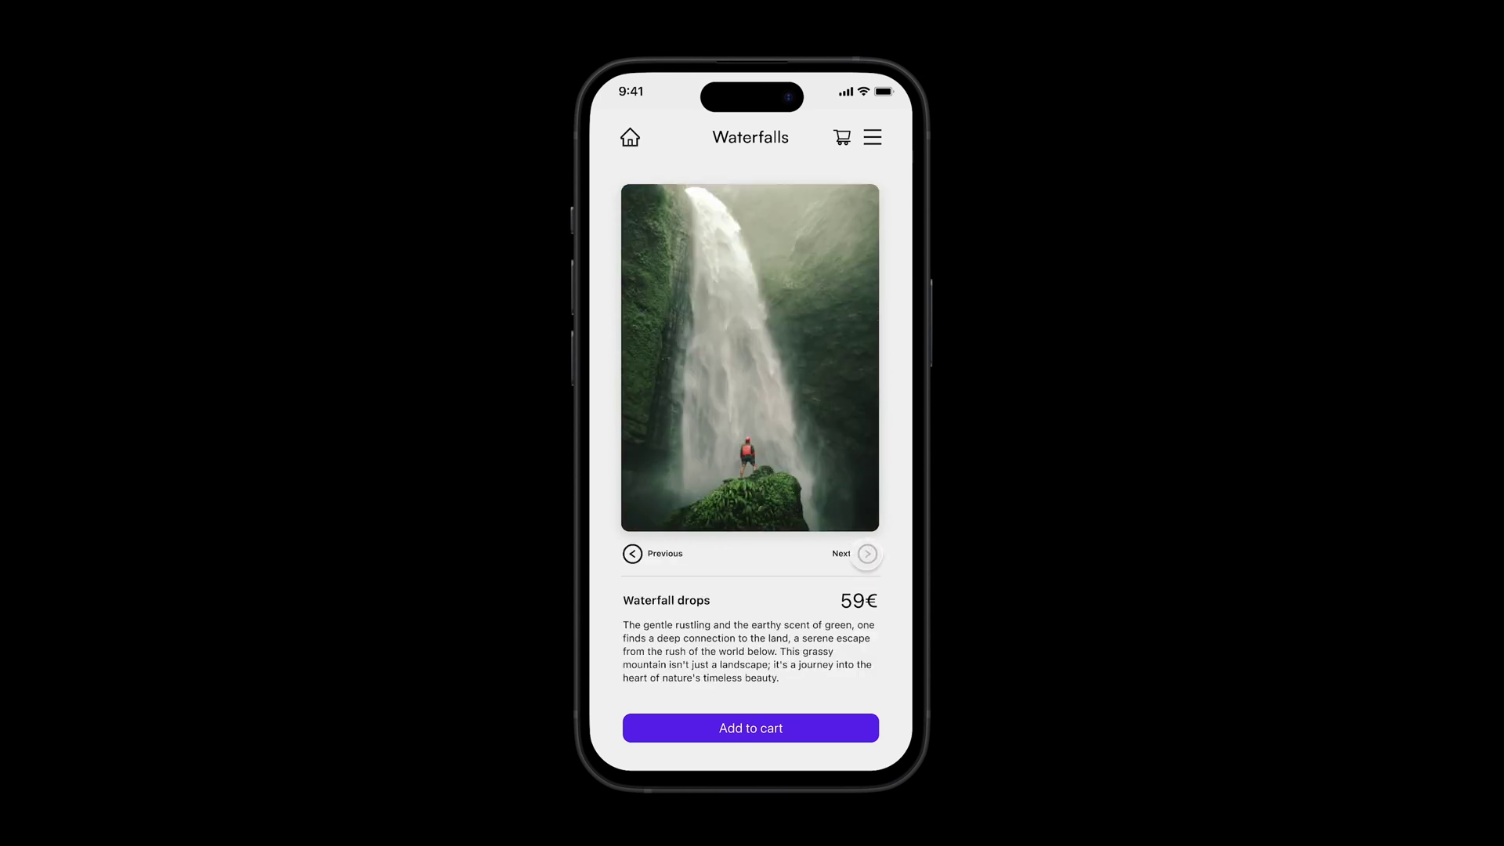
pyautogui.click(629, 138)
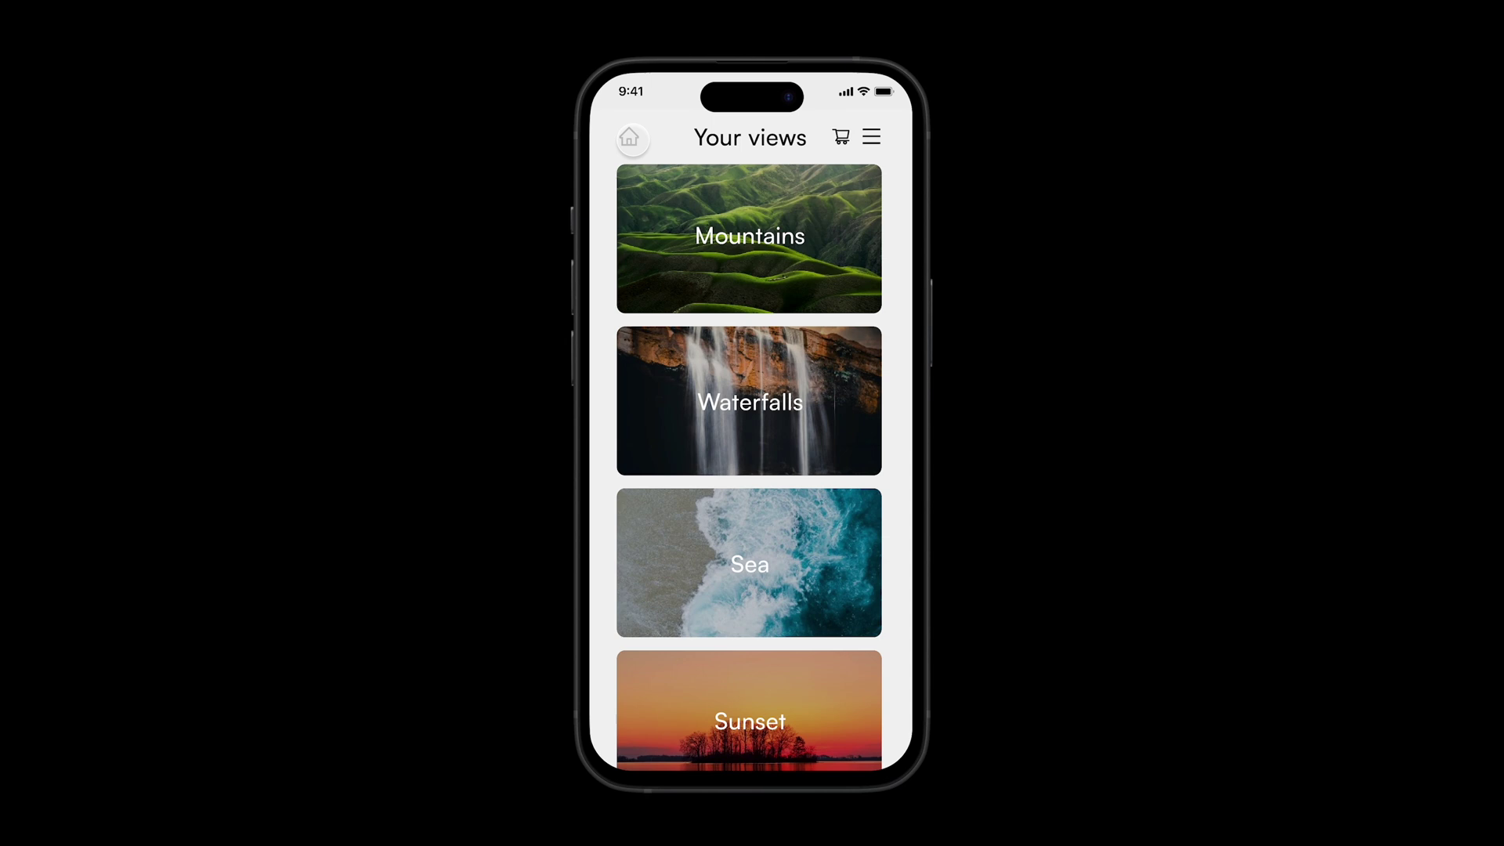
pyautogui.click(745, 397)
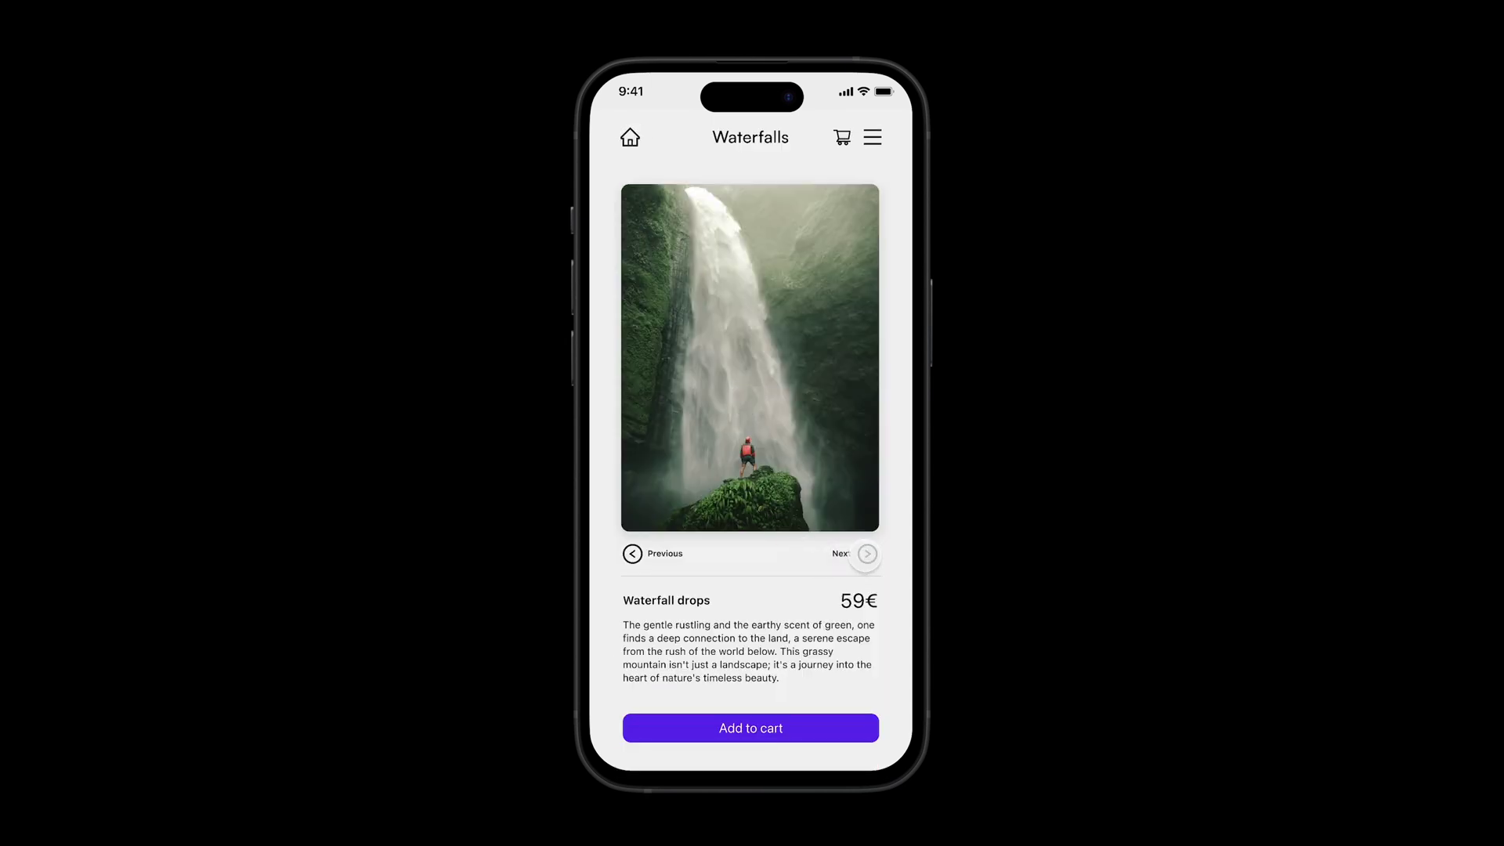
pyautogui.click(865, 554)
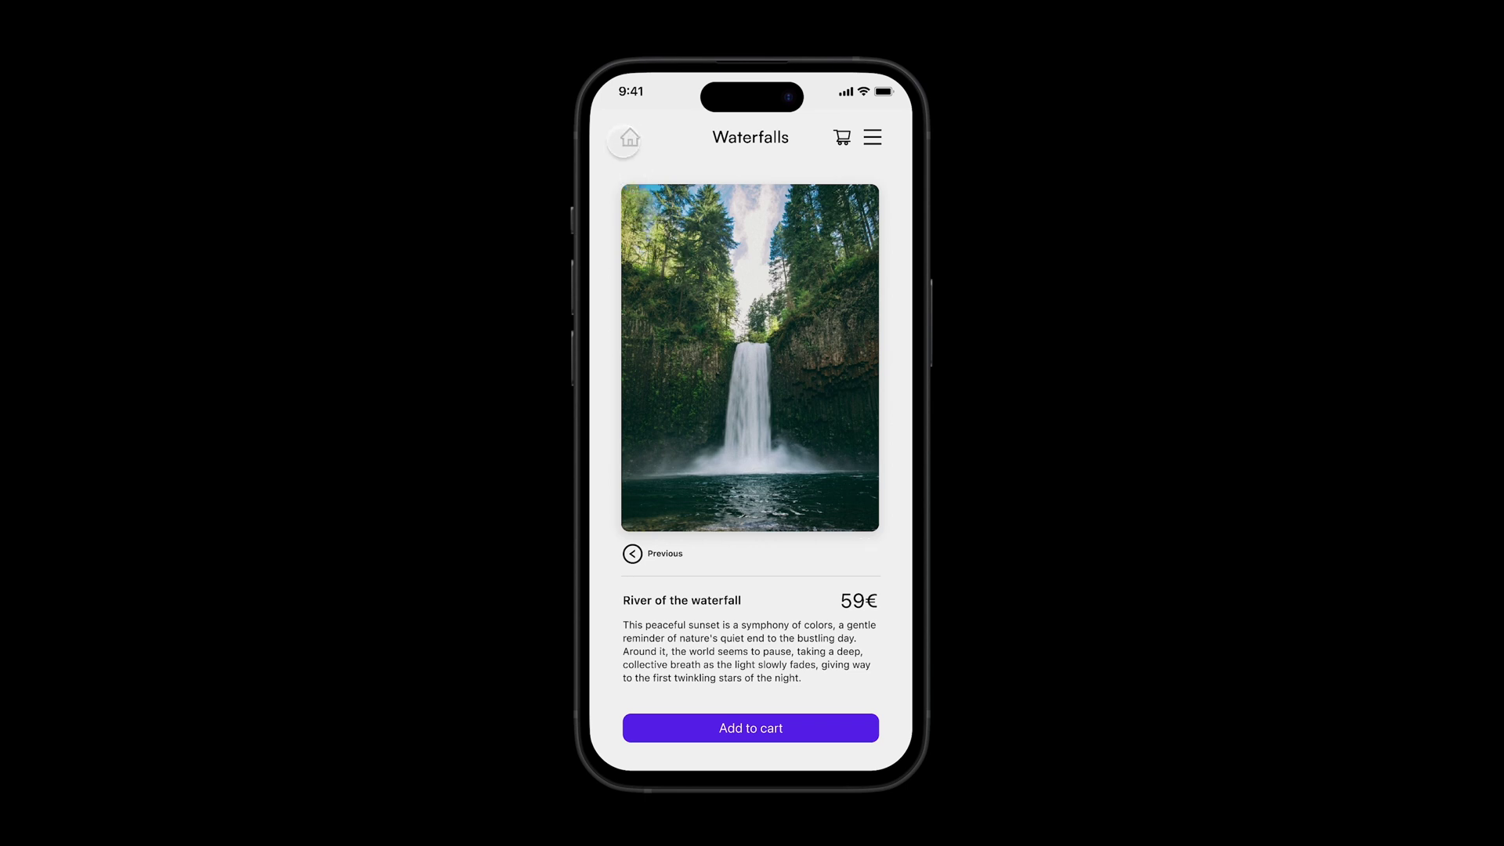
pyautogui.click(629, 137)
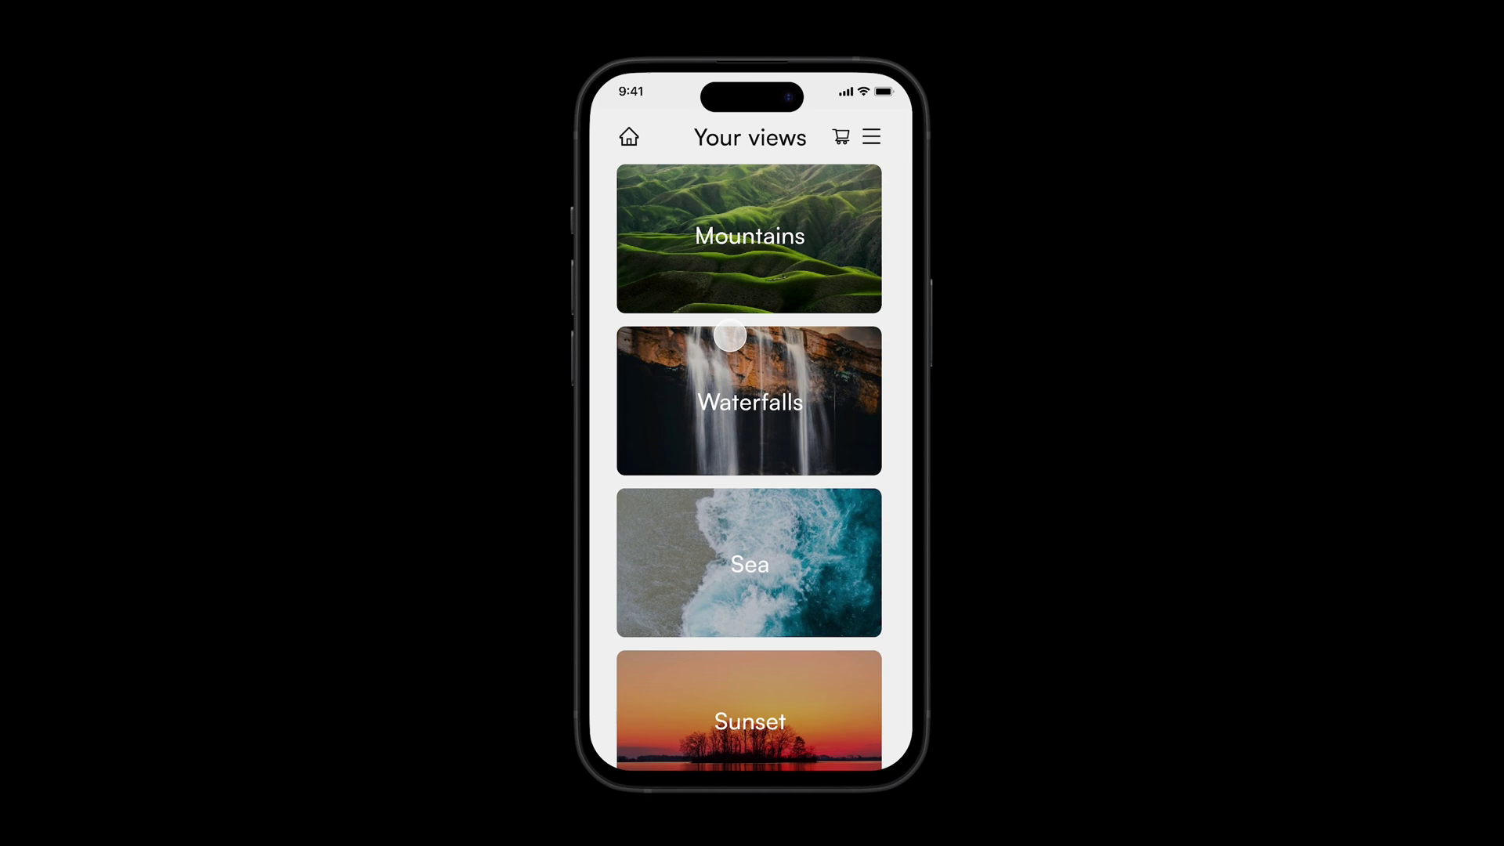
pyautogui.click(744, 378)
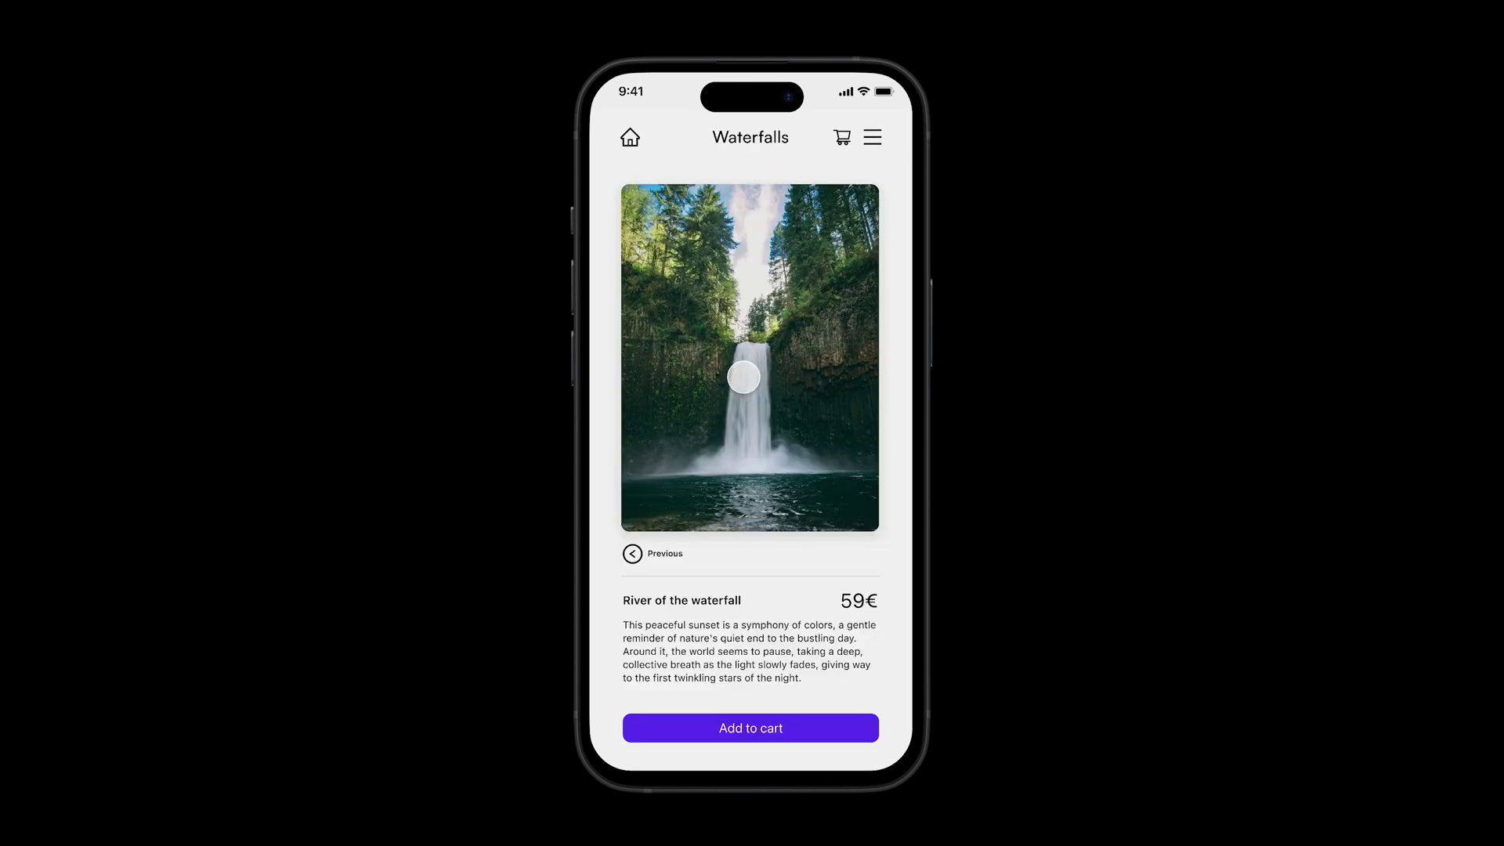